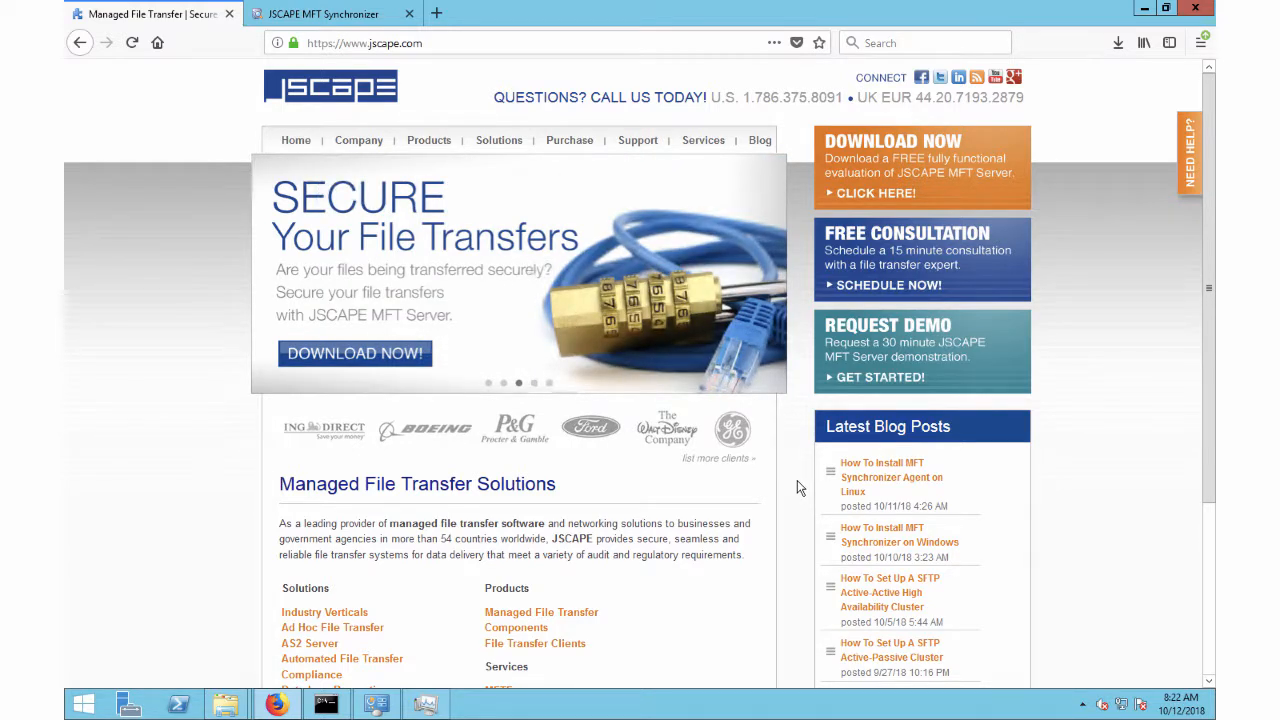
scroll(797, 480, down, 1)
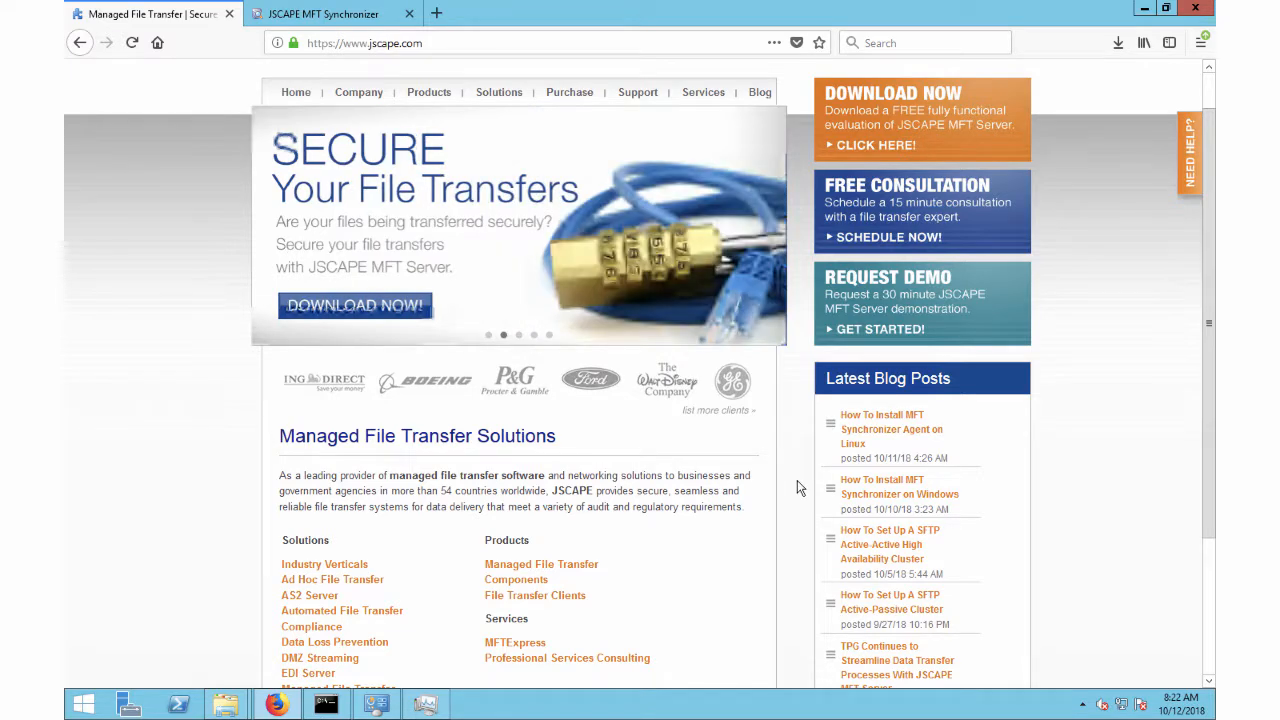
scroll(797, 488, down, 2)
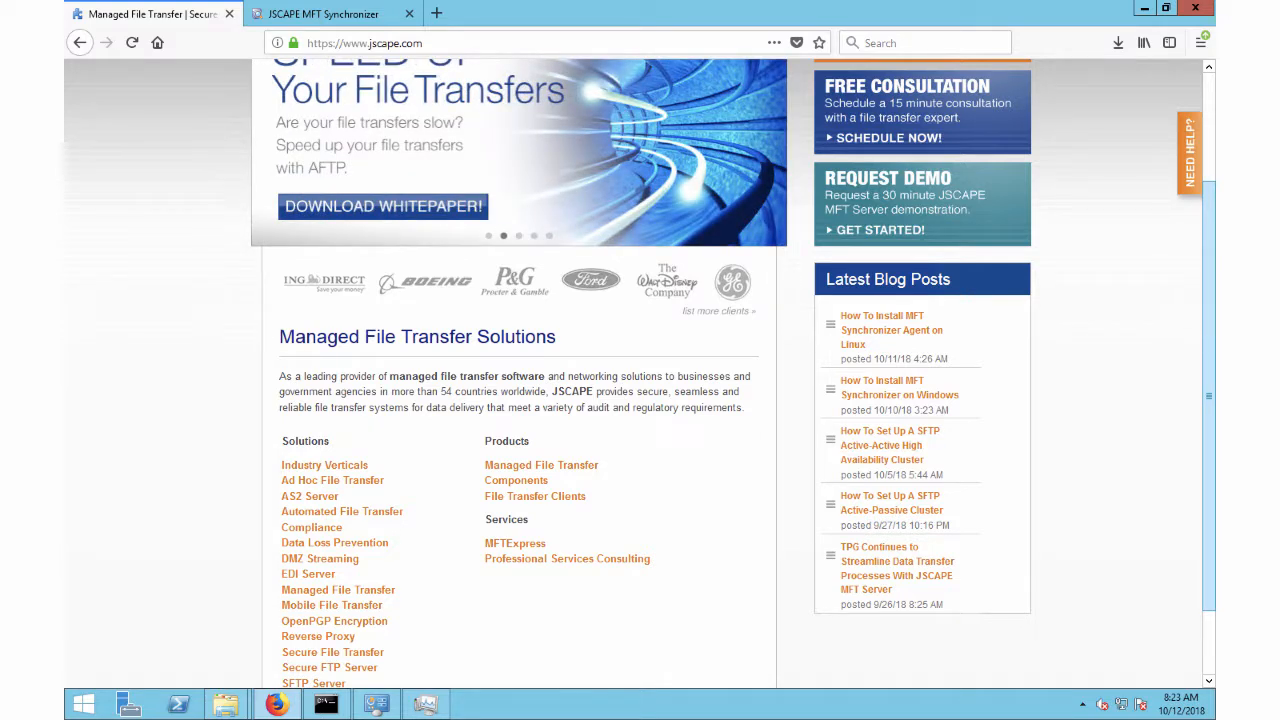
Step: Log in to JSCAPE MFT Synchronizer as admin with the account password
click(338, 14)
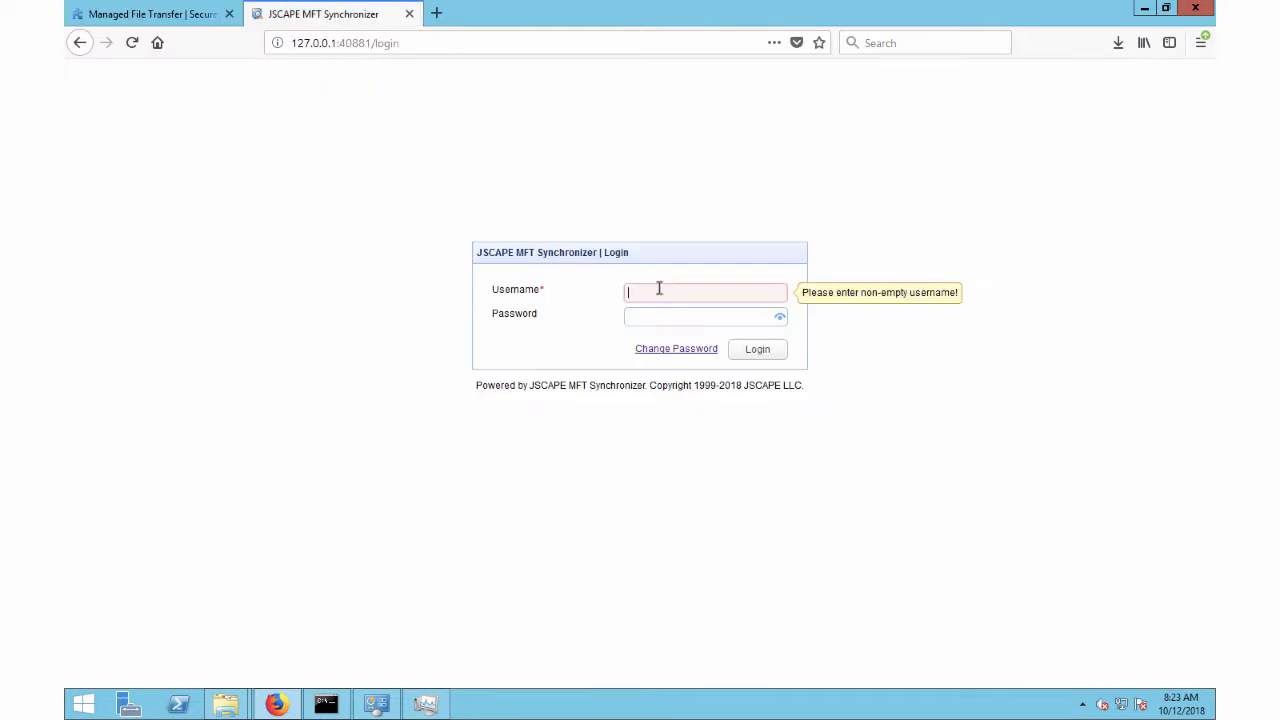
text(admin)
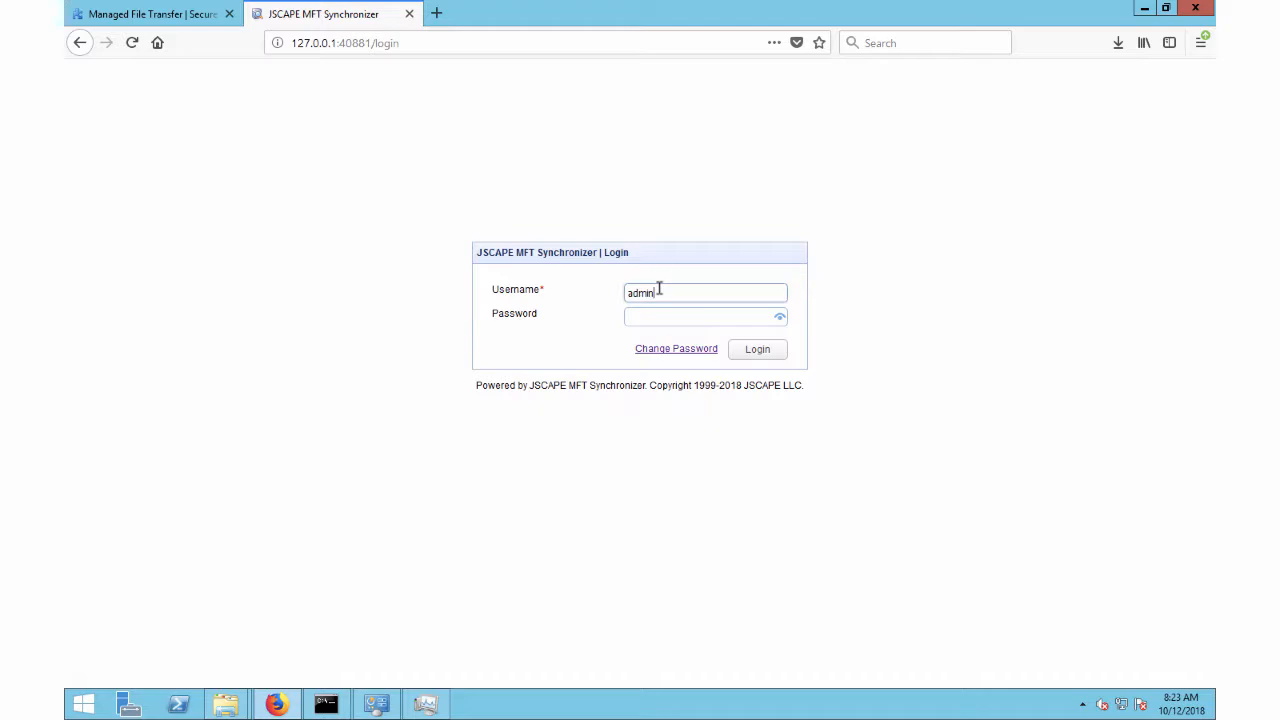
key(Tab)
text(admin)
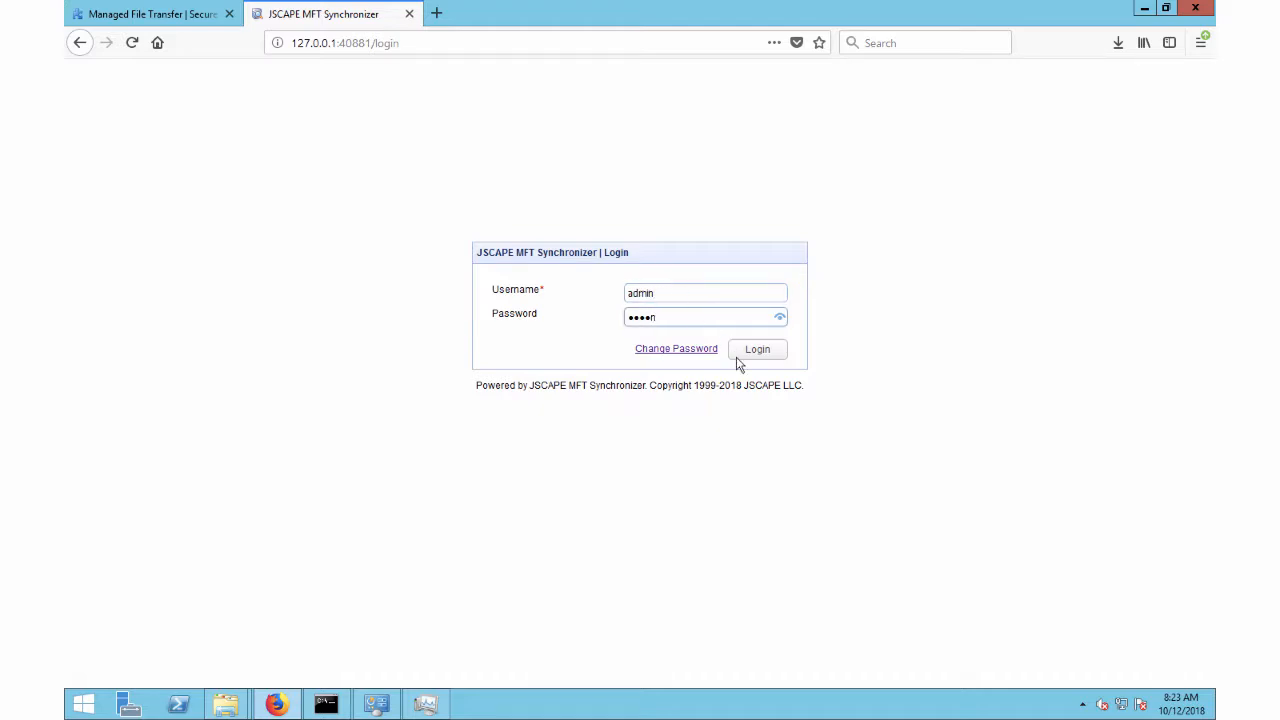
click(740, 354)
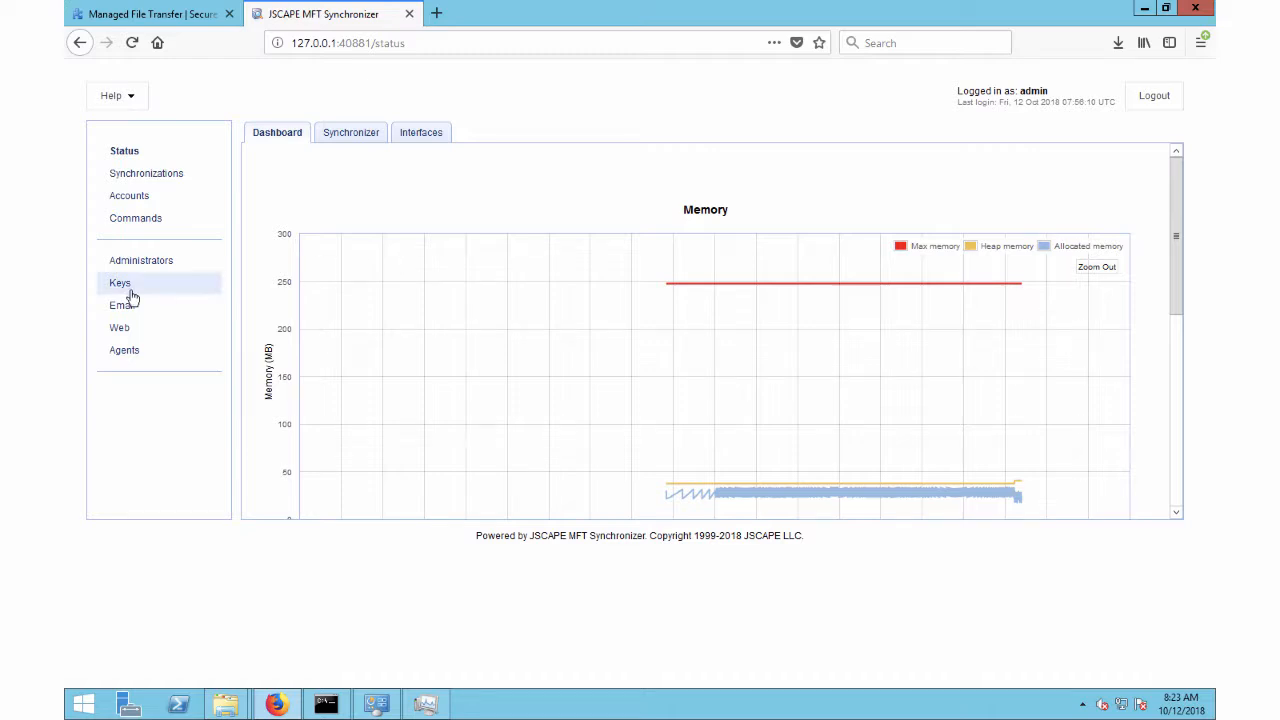
Step: Examine the registered agents and the connection details of the agent service
click(124, 351)
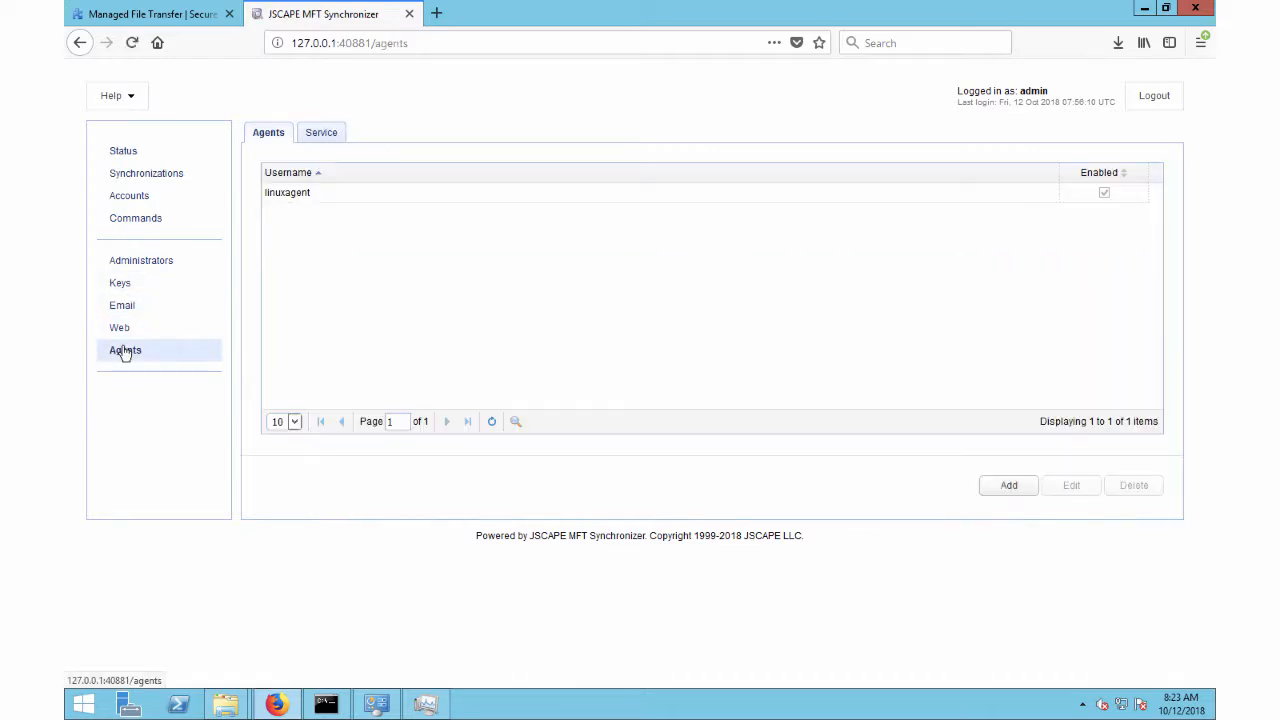
click(320, 134)
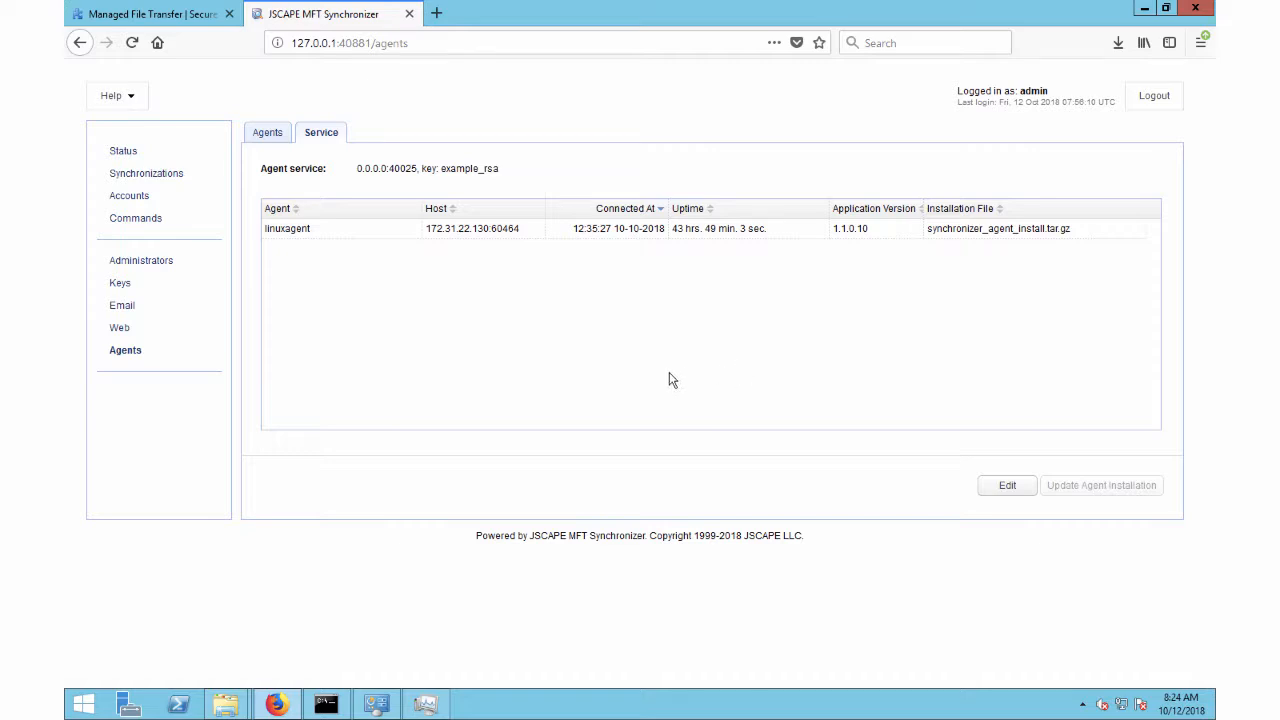
Step: Start a new account that uses the Agent protocol and name it linuxagentaccount
click(150, 202)
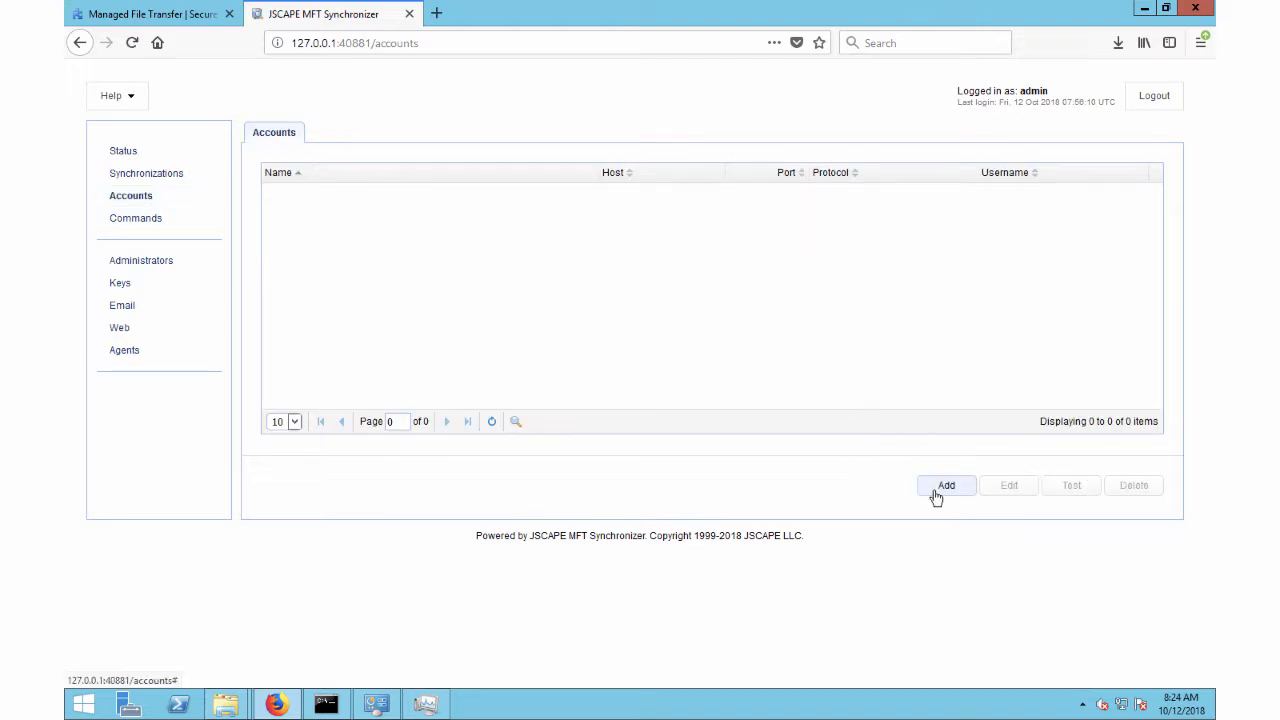
click(934, 492)
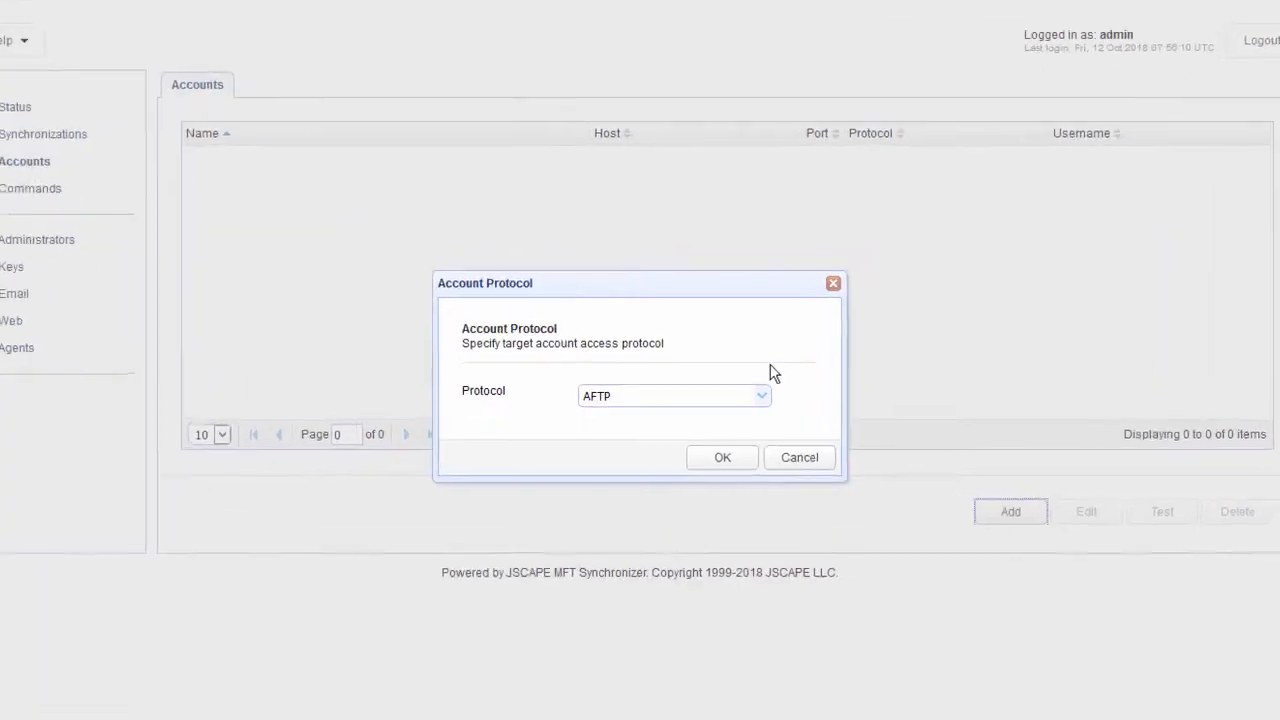
click(768, 400)
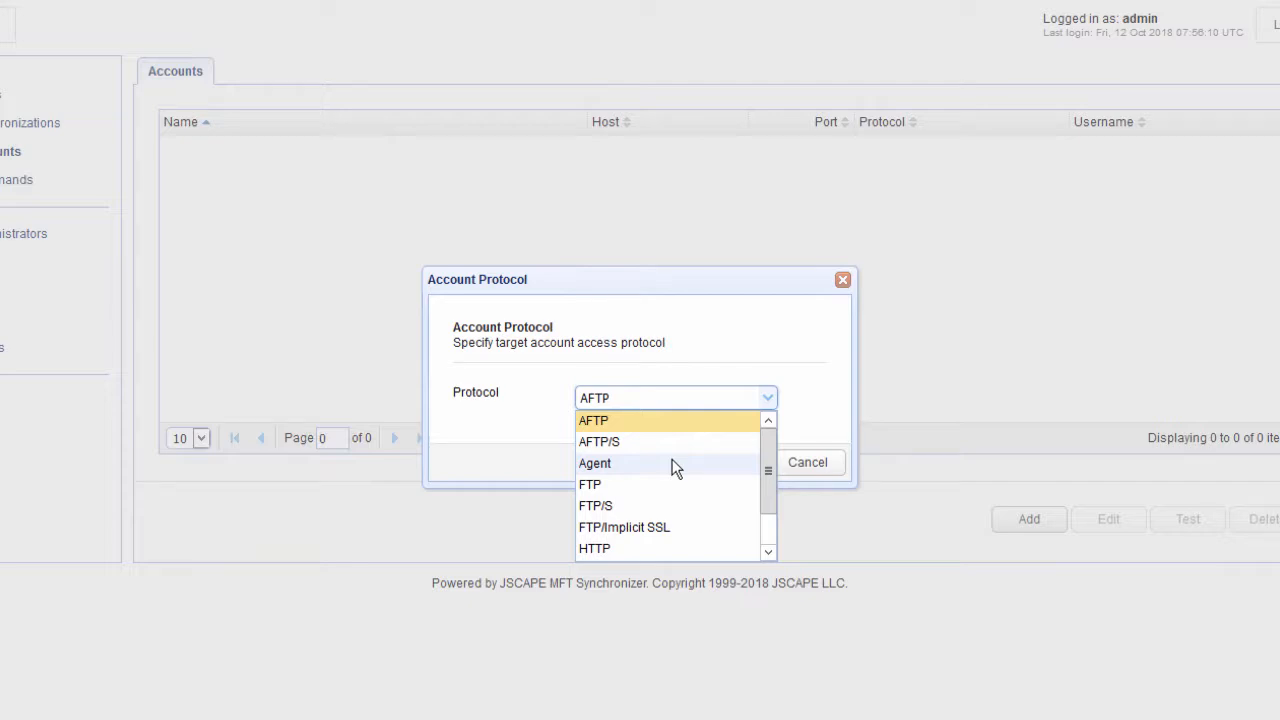
click(597, 469)
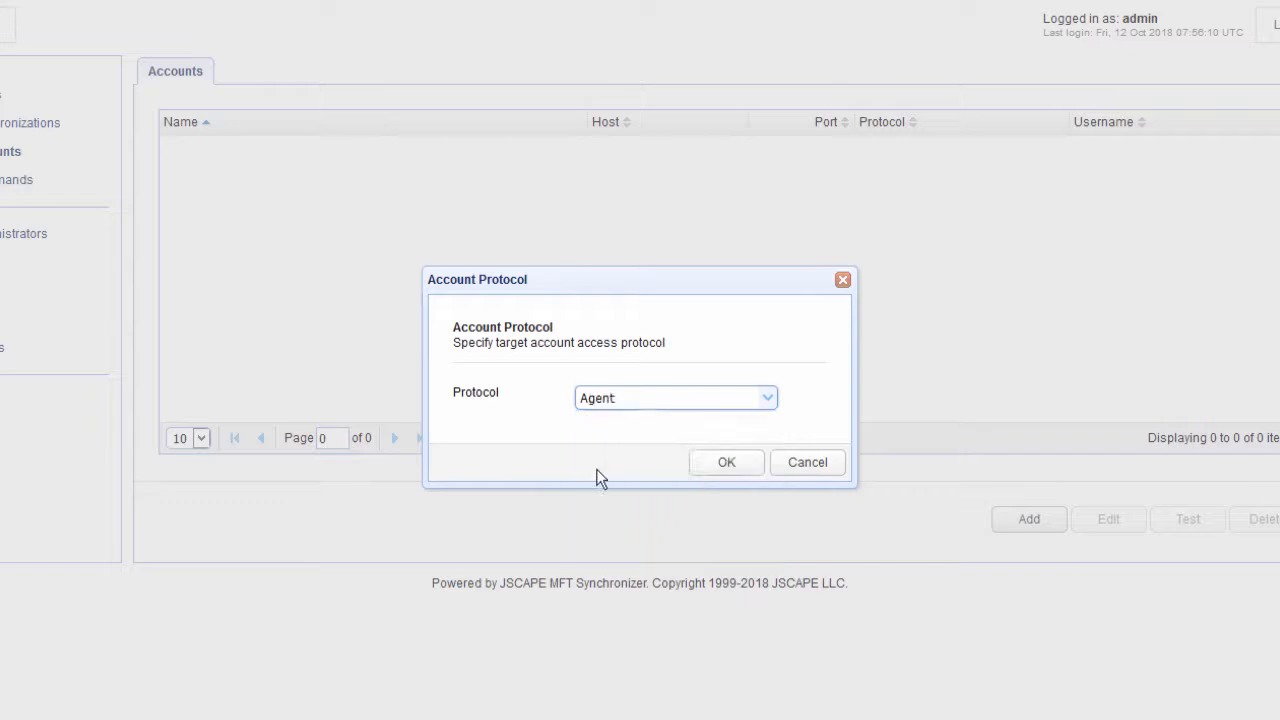
click(747, 474)
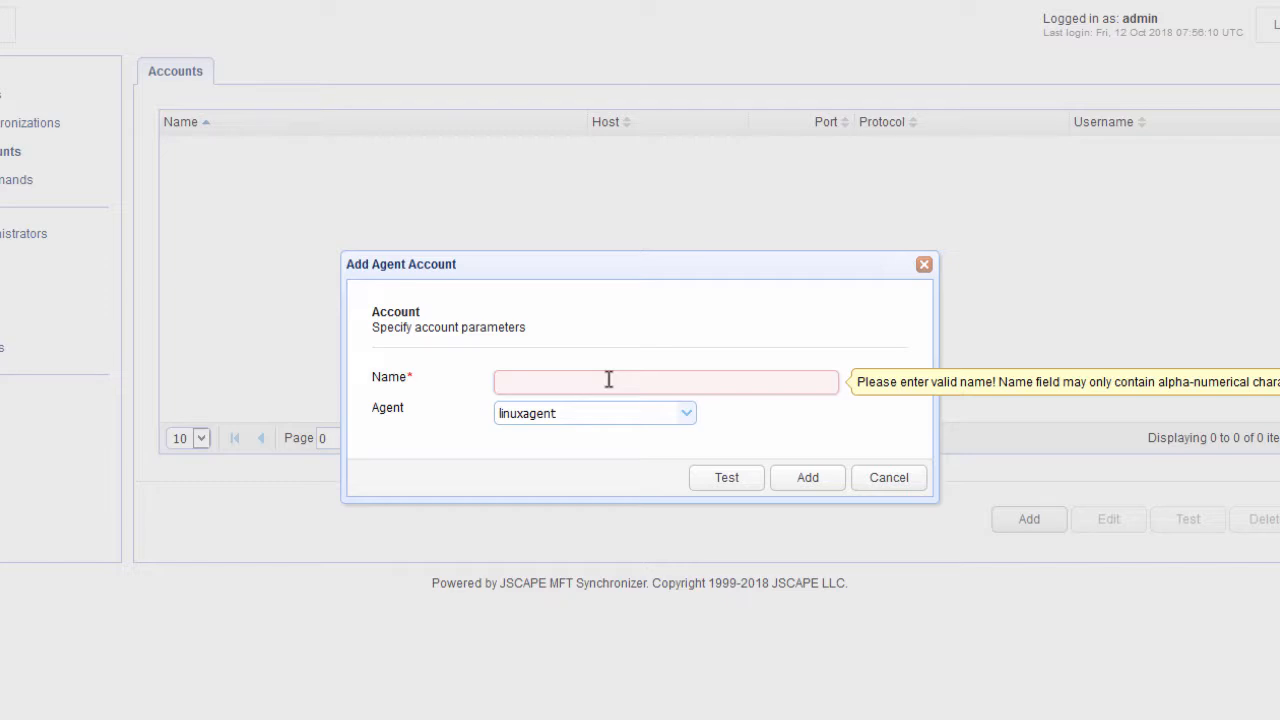
text(linu)
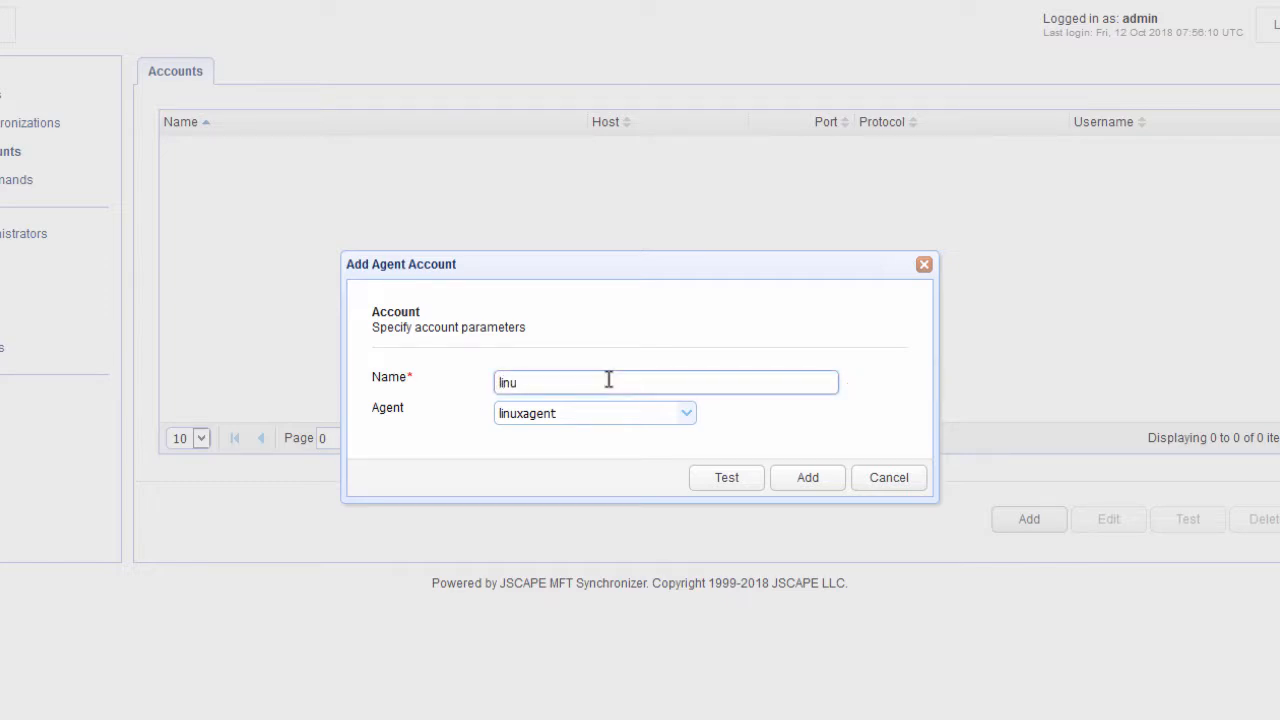
text(xagentaccount)
Step: Test the server availability of the new agent account and add the account
click(736, 486)
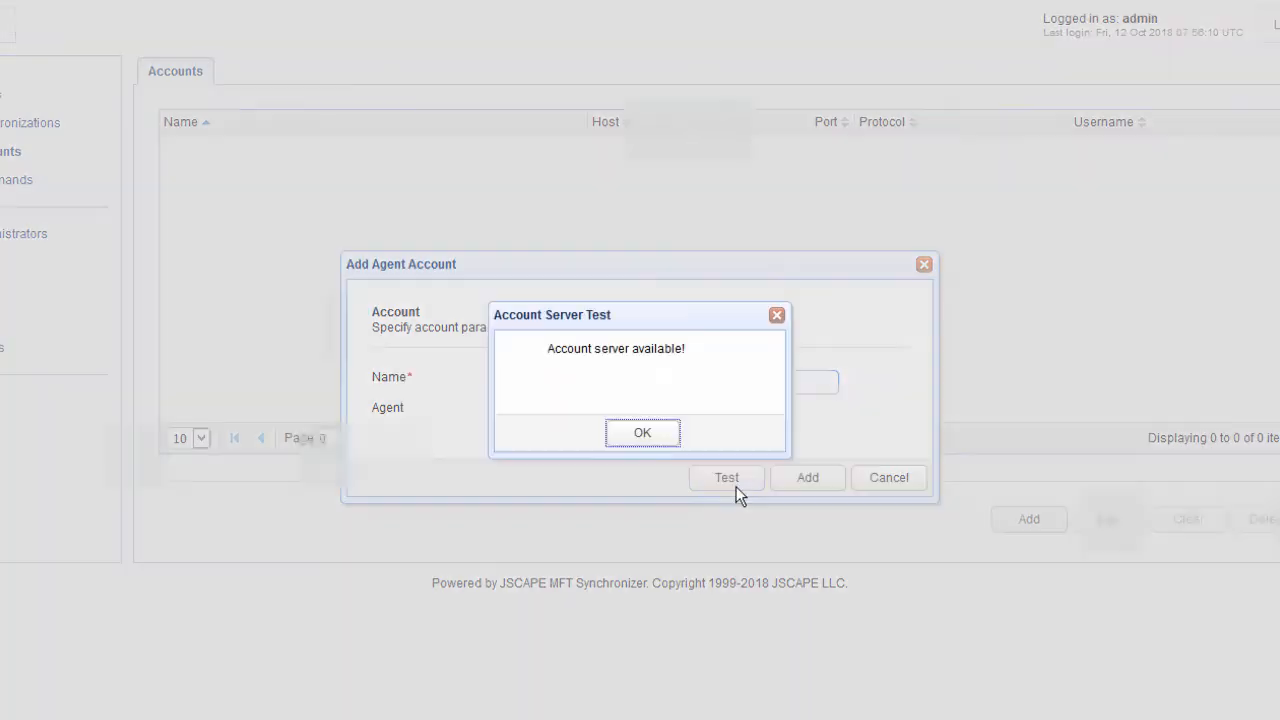
click(642, 436)
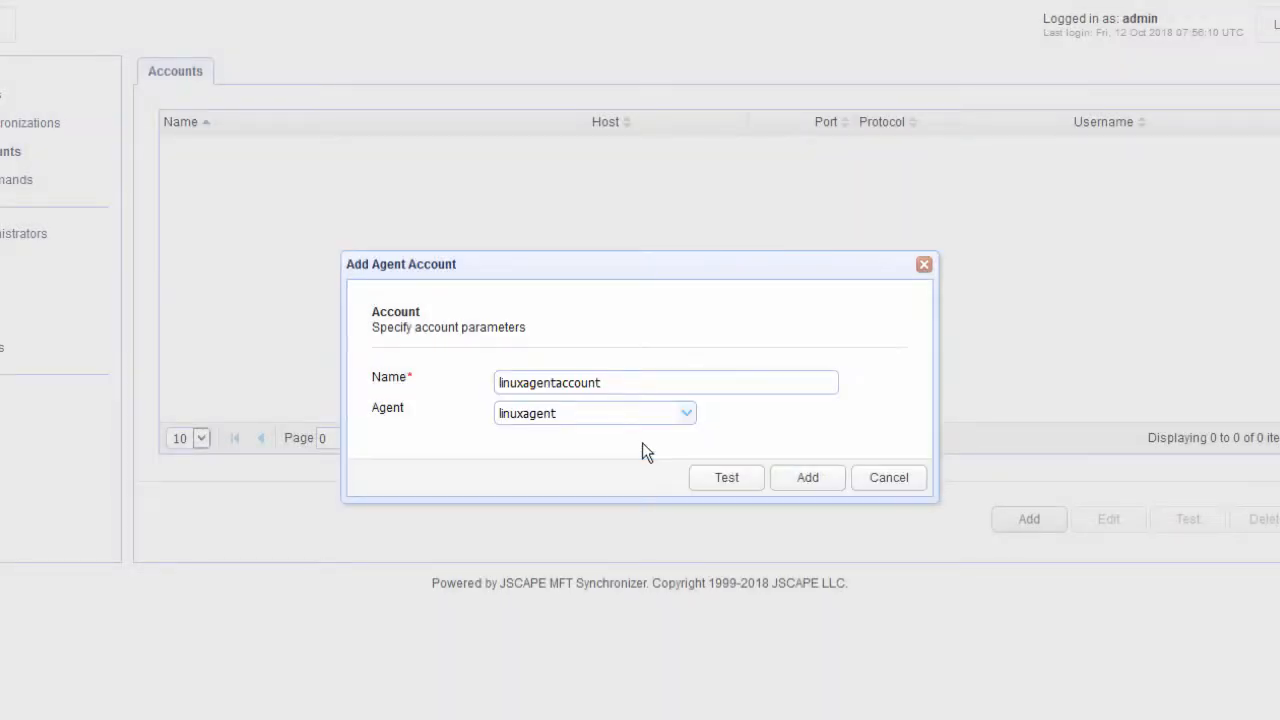
click(808, 480)
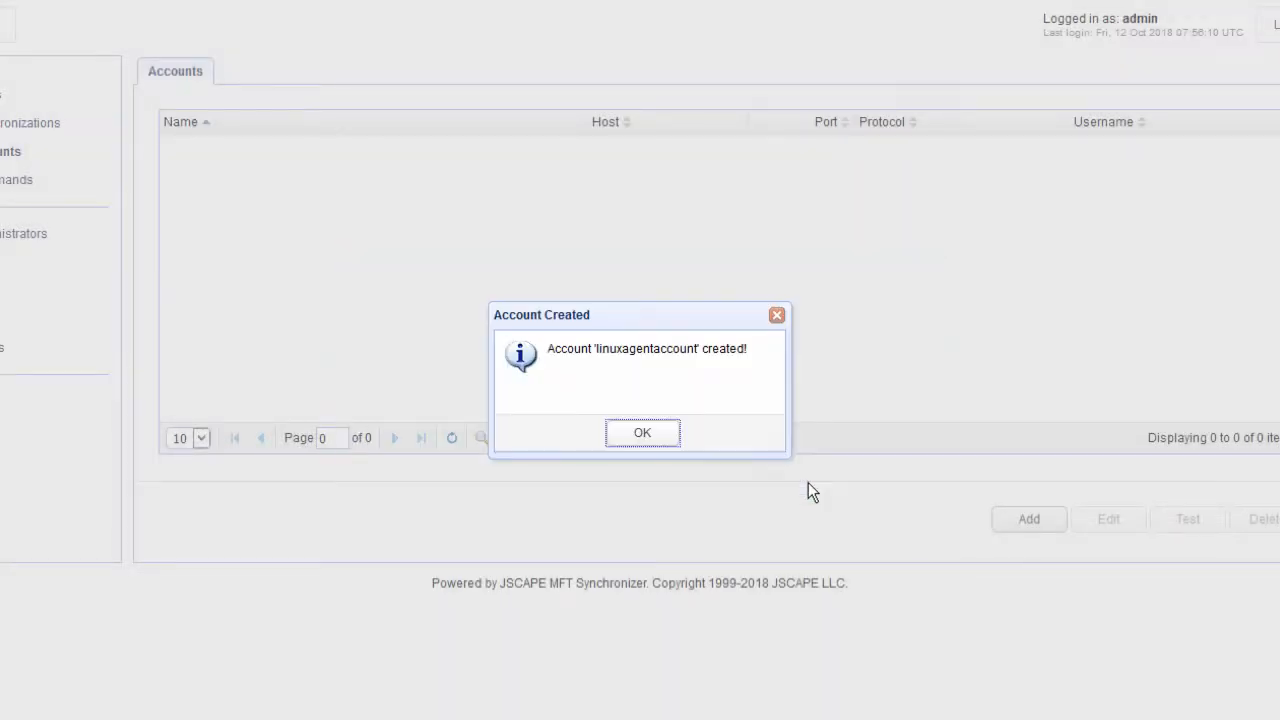
click(657, 440)
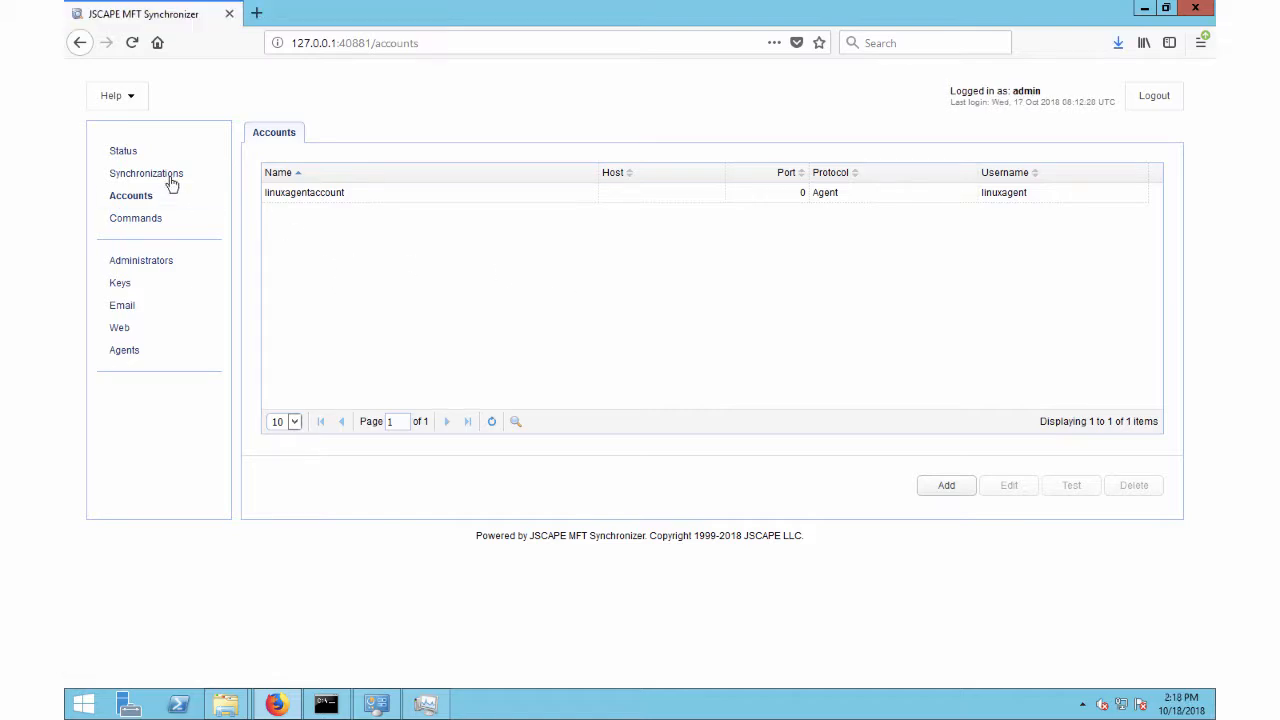
Step: Start a new synchronization and name it pullfiles
click(171, 176)
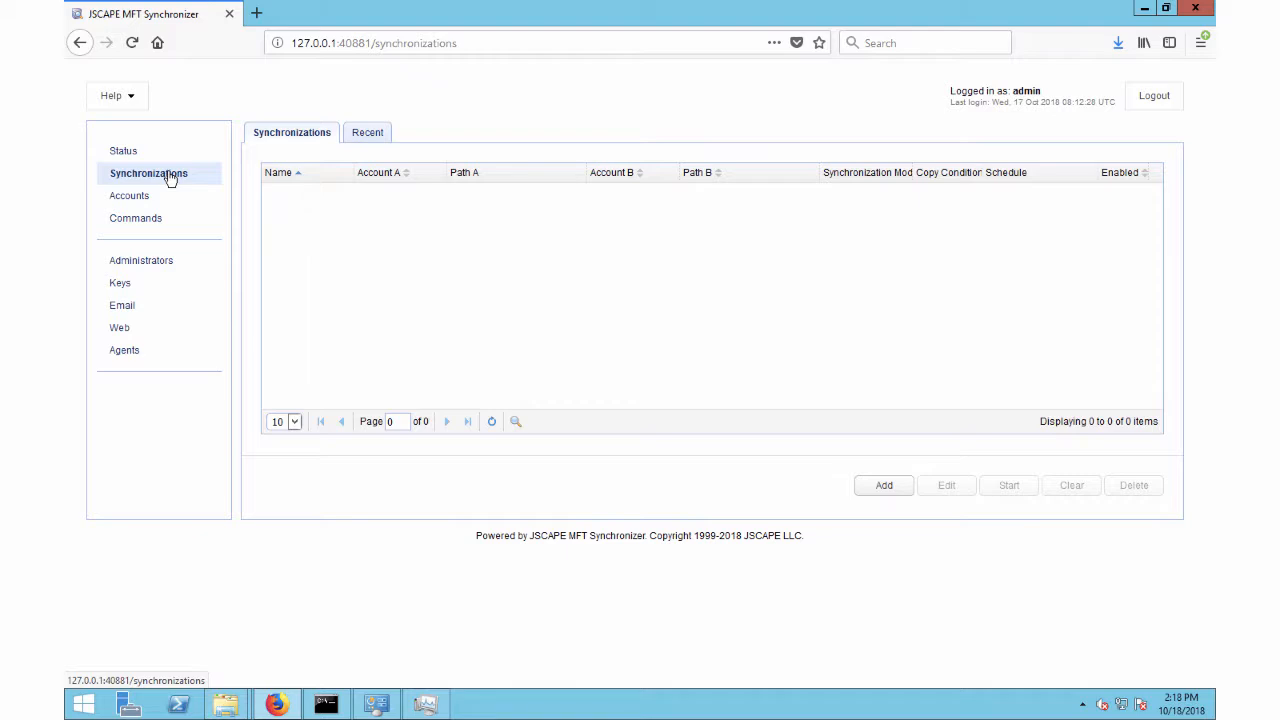
click(879, 487)
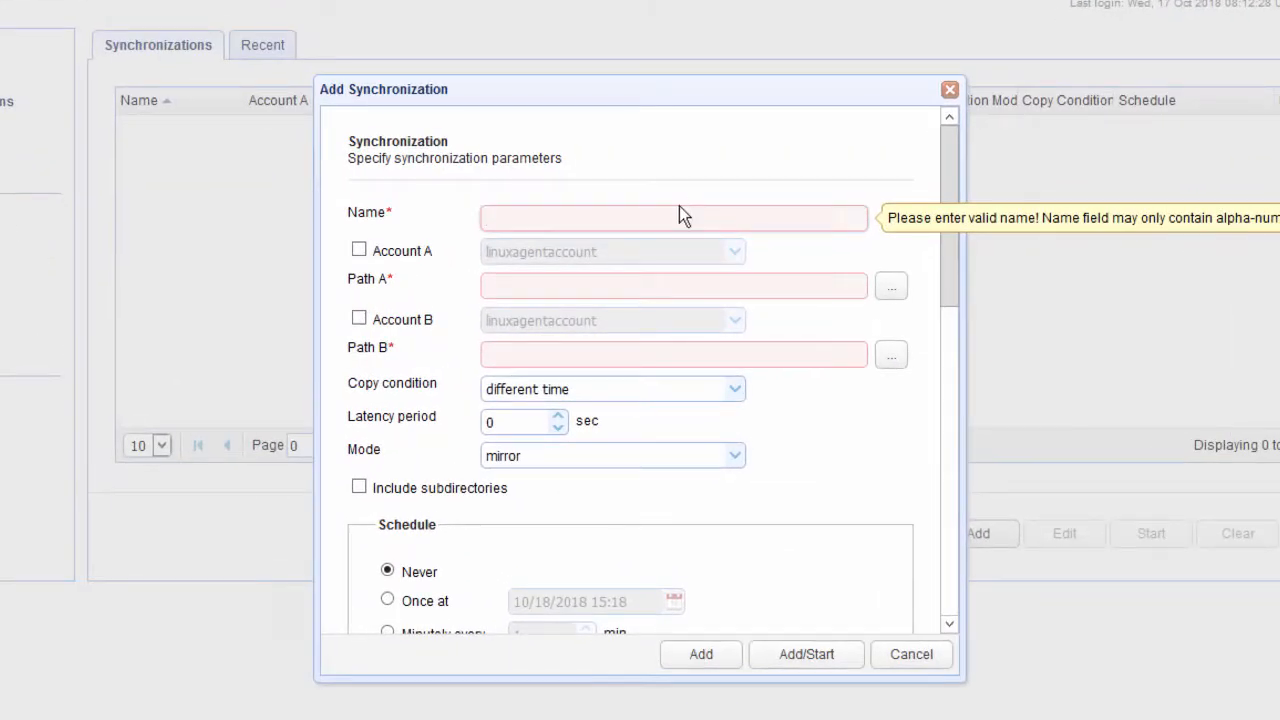
text(pullfiles)
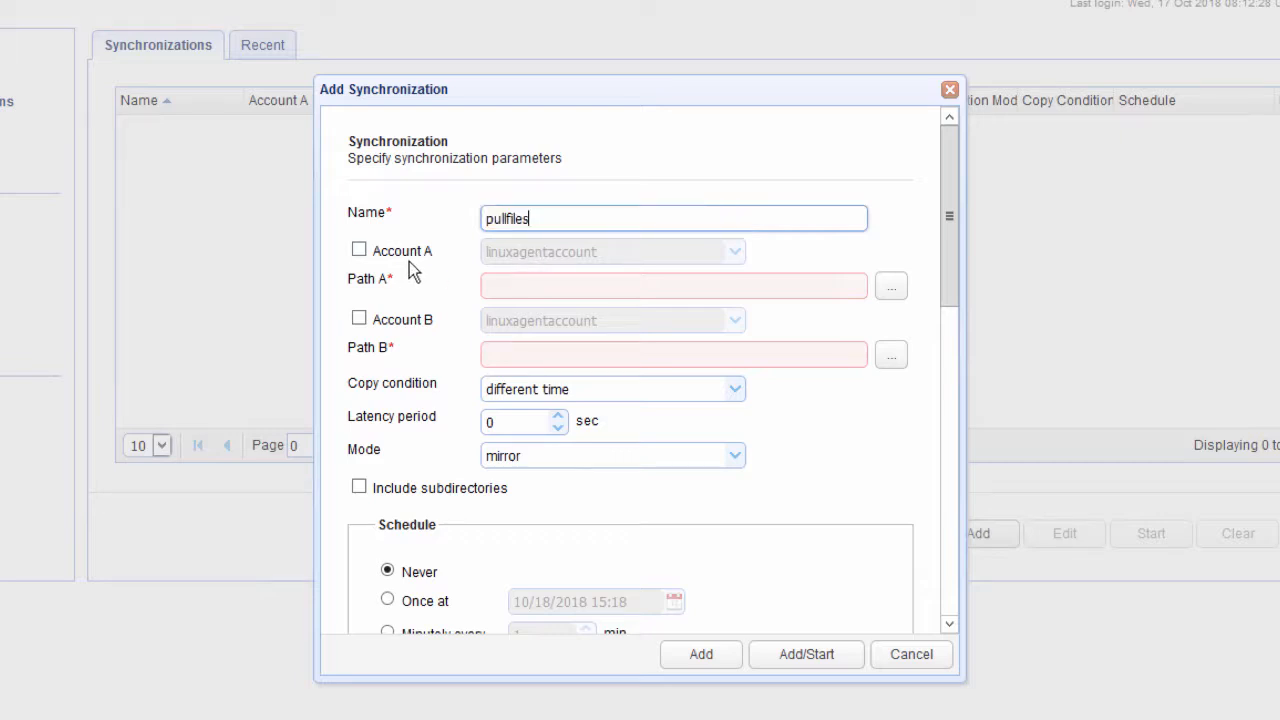
drag(409, 261, 400, 336)
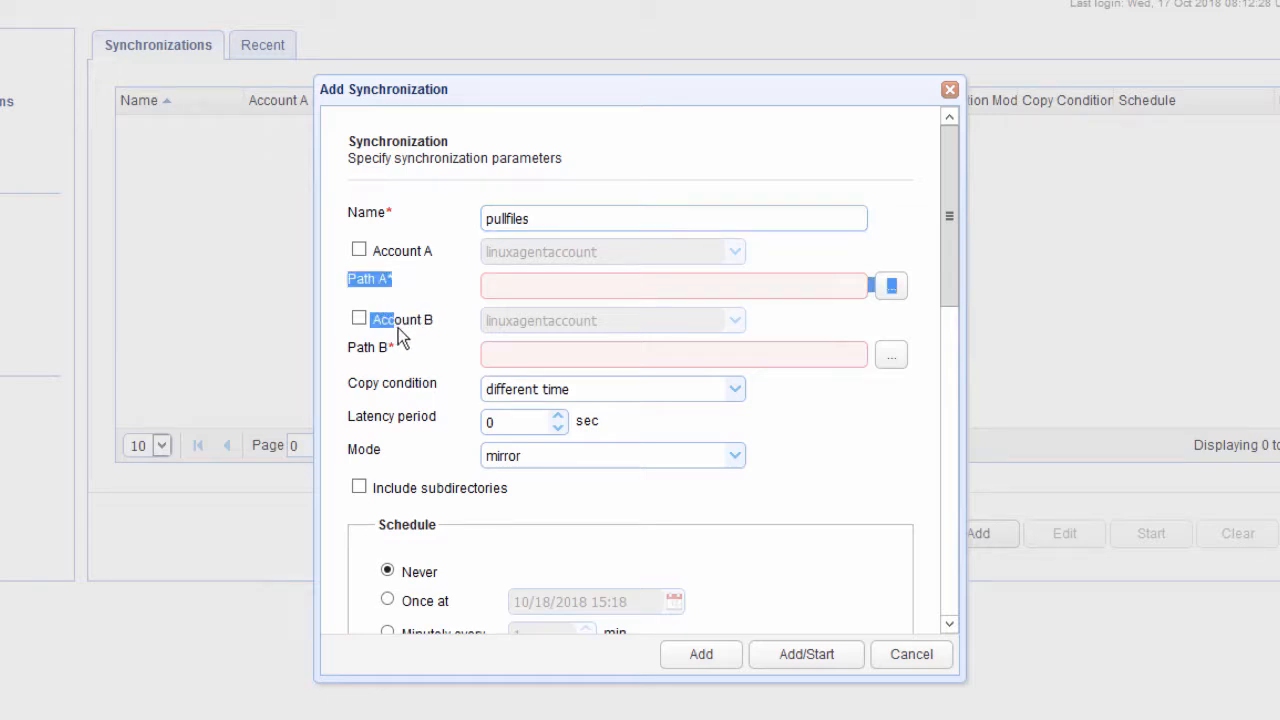
click(420, 323)
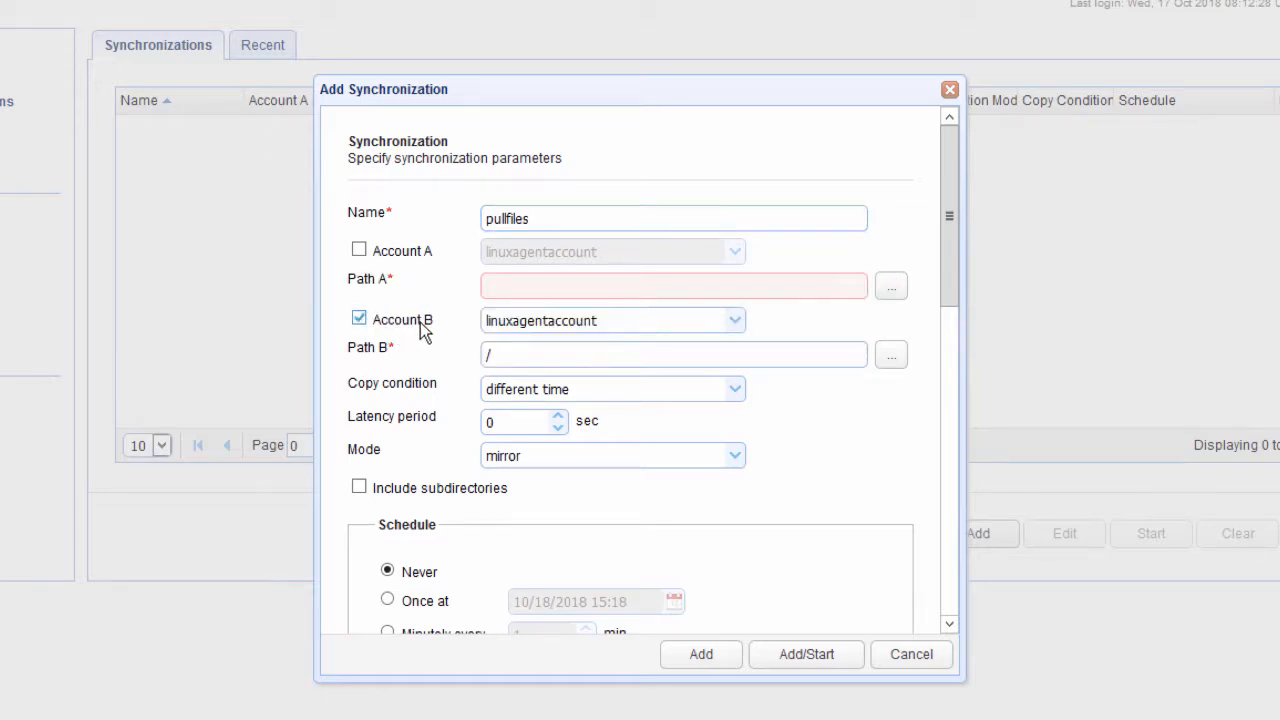
click(421, 332)
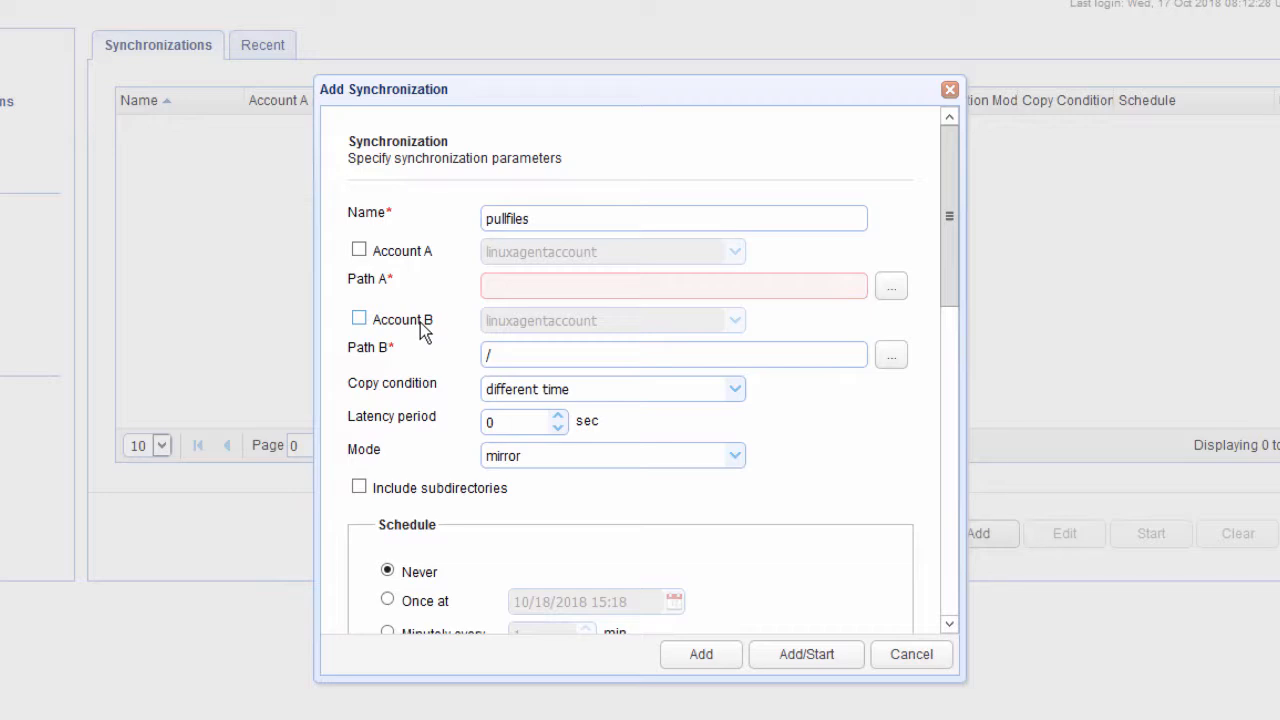
Step: Enable linuxagentaccount as Account A of the synchronization and set Path B to C:\syncedfiles
mouse_move(494, 330)
click(359, 251)
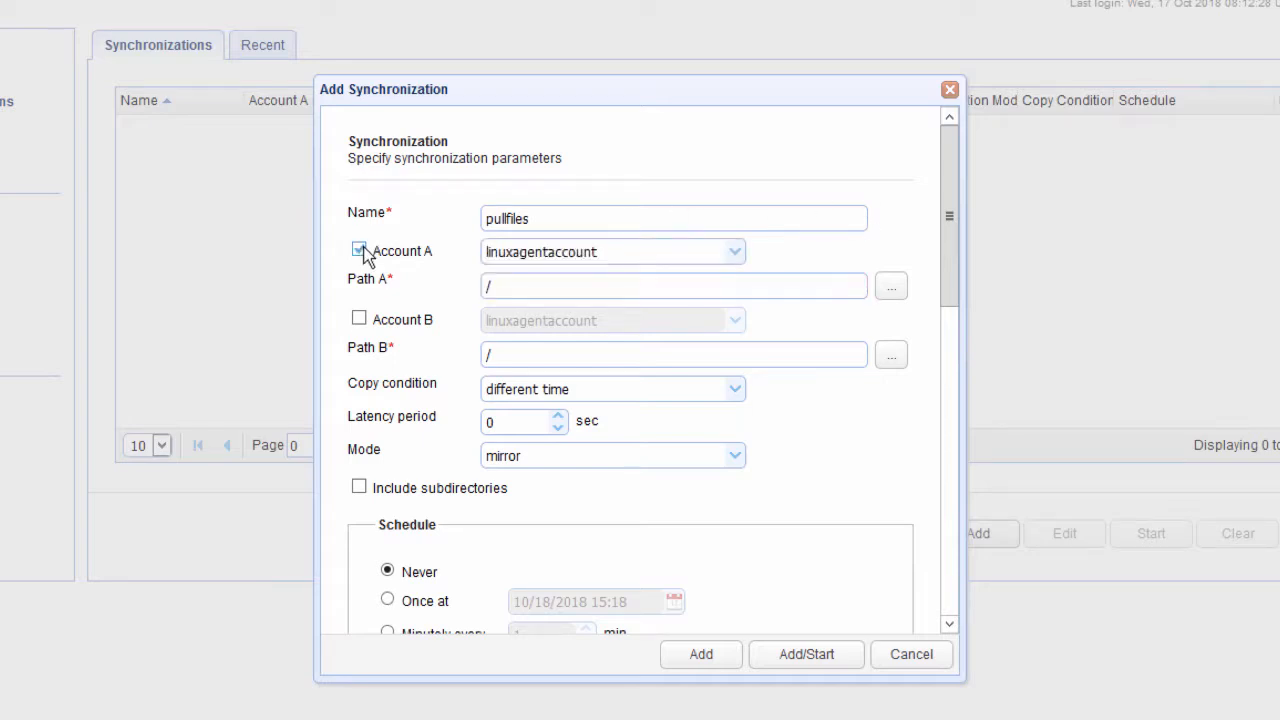
click(735, 254)
click(735, 255)
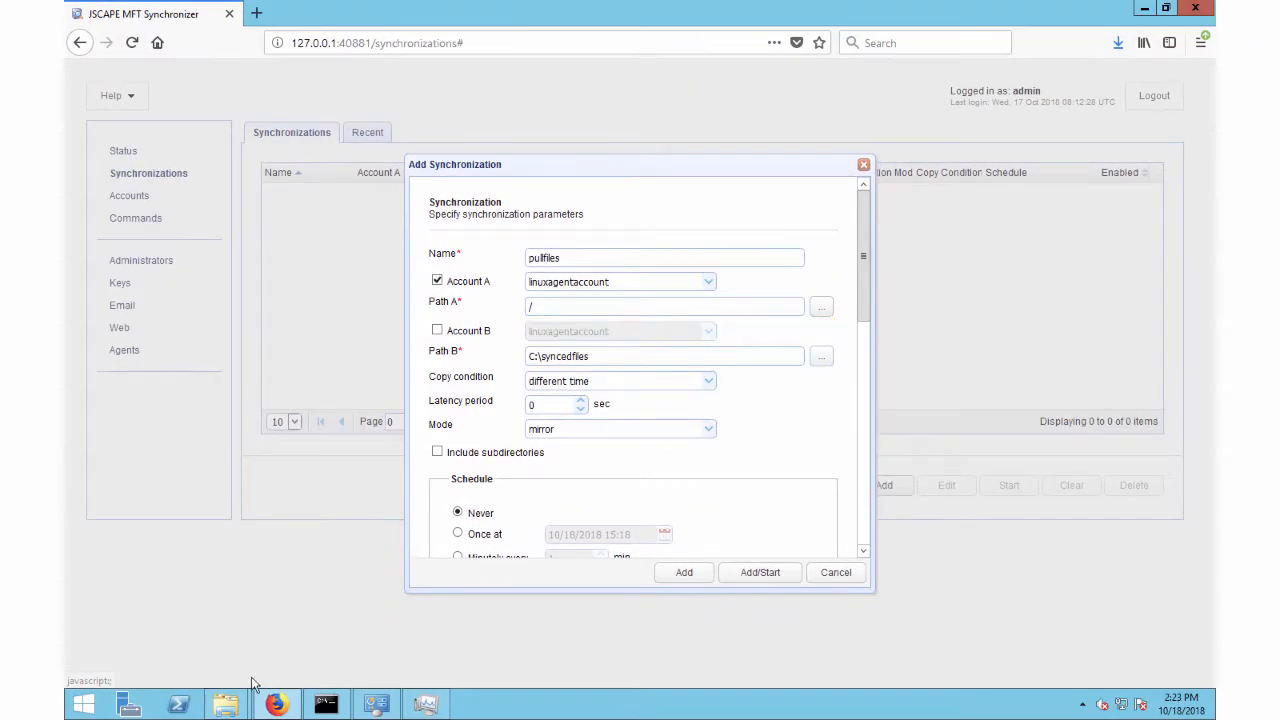
Step: Switch to File Explorer to view the contents of the local syncedfiles folder
mouse_move(228, 704)
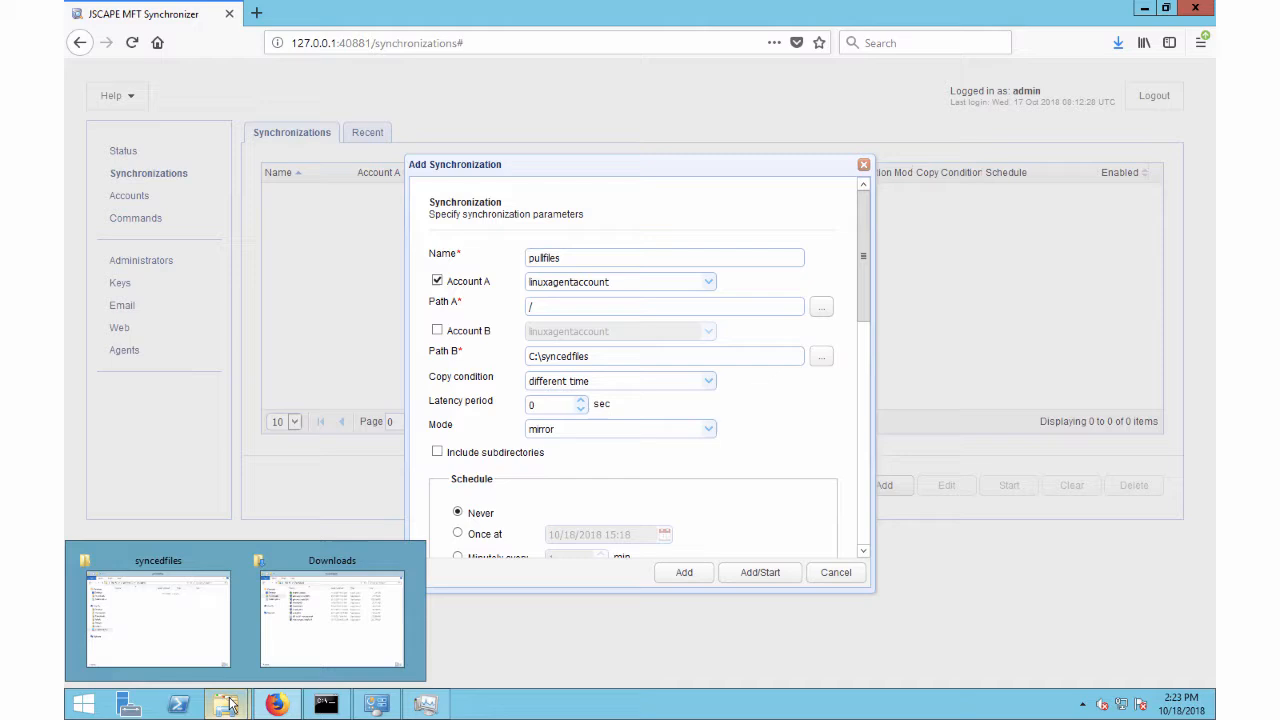
click(195, 625)
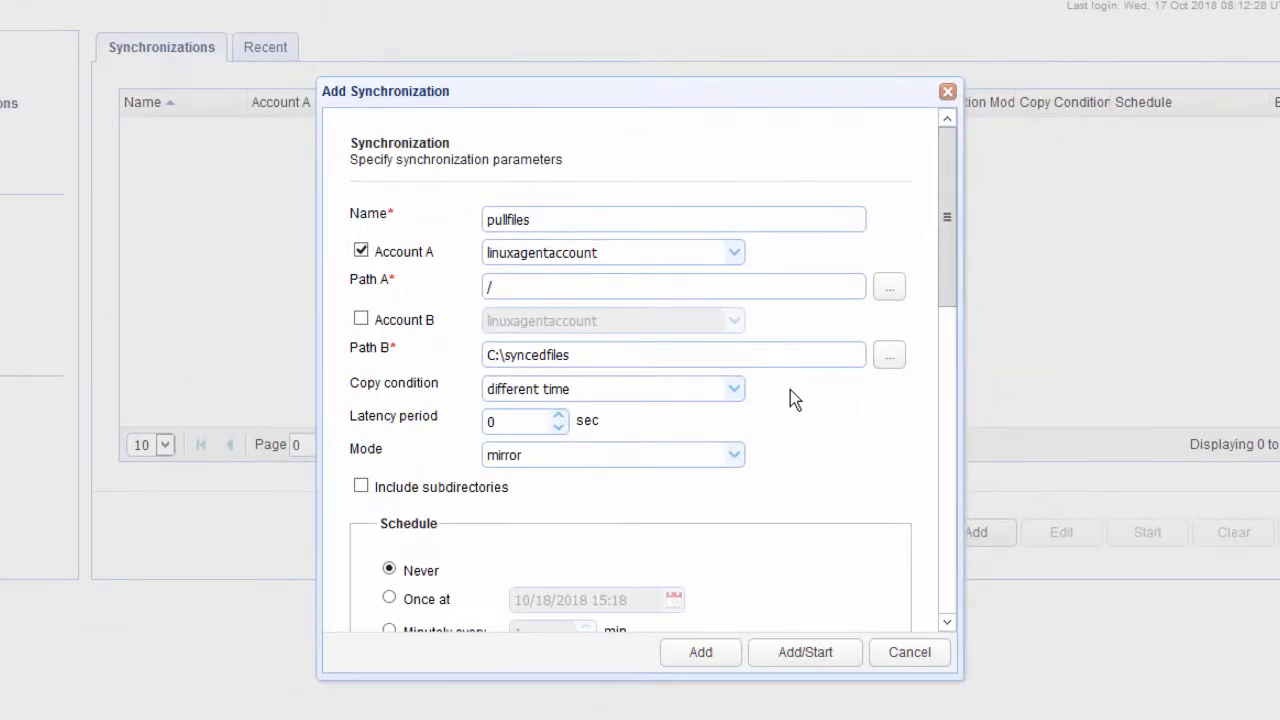
Step: Set the copy condition of the pullfiles synchronization to different content
click(736, 392)
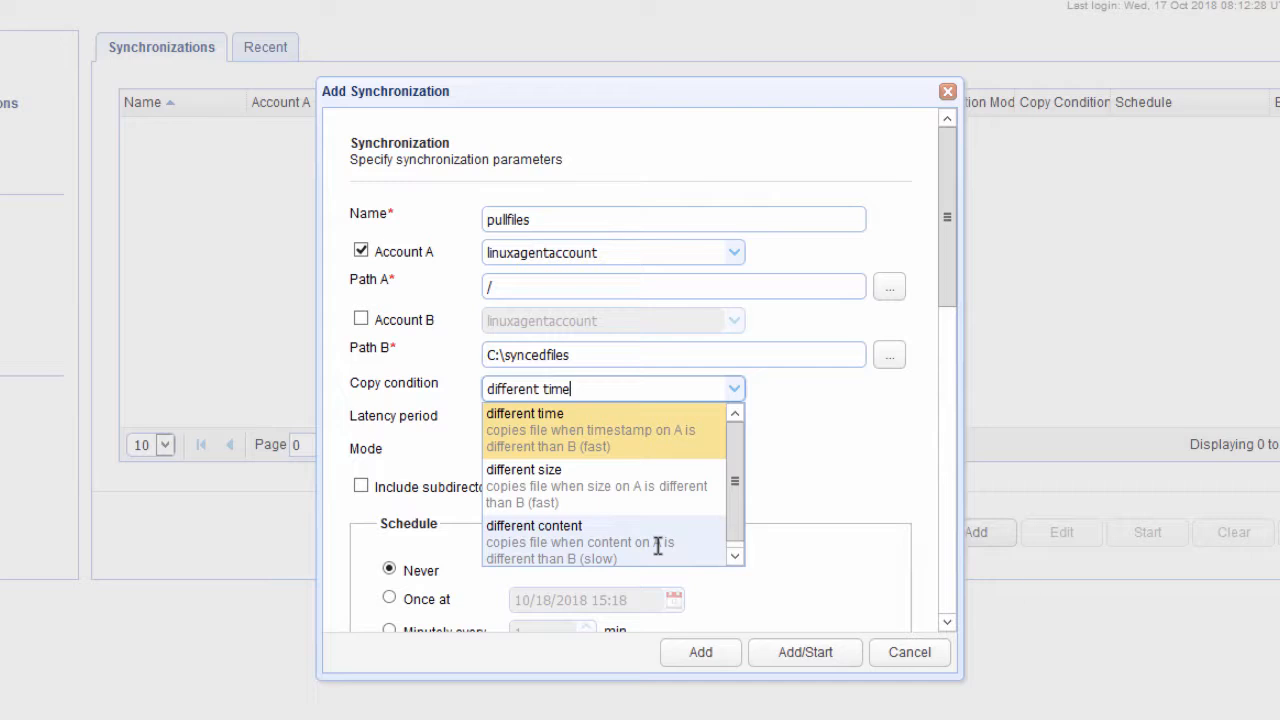
key(Down)
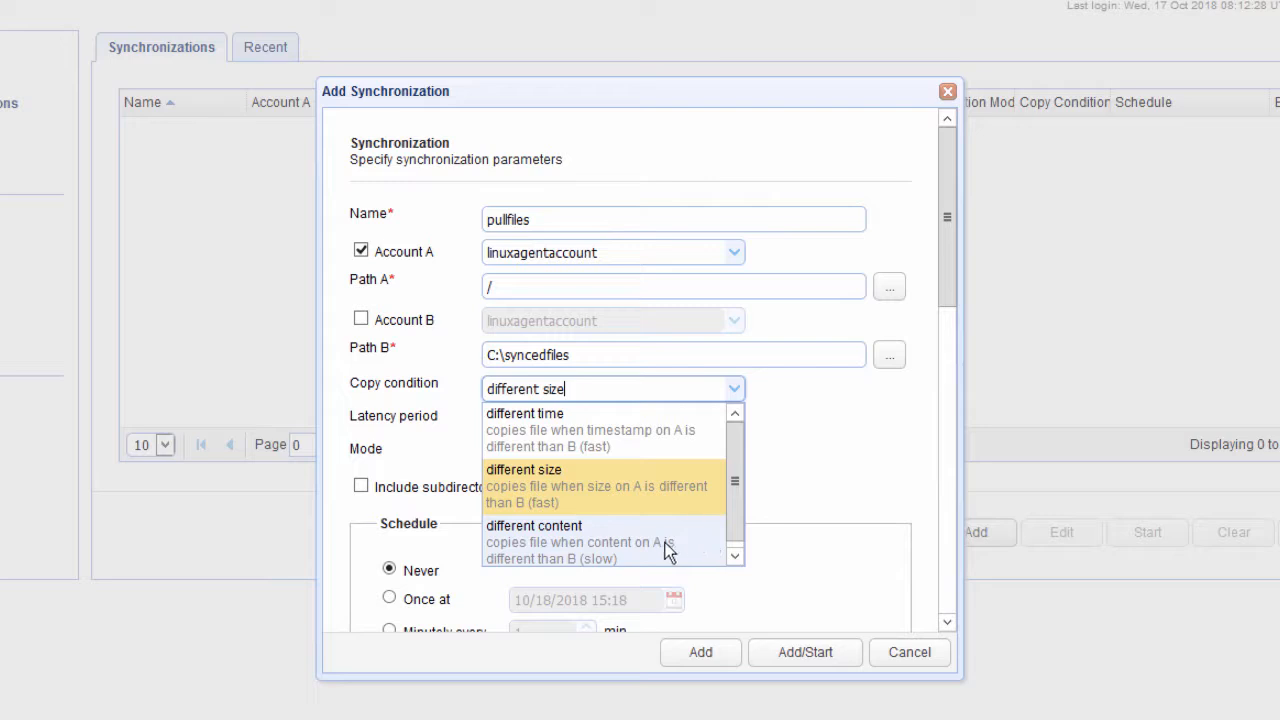
click(666, 542)
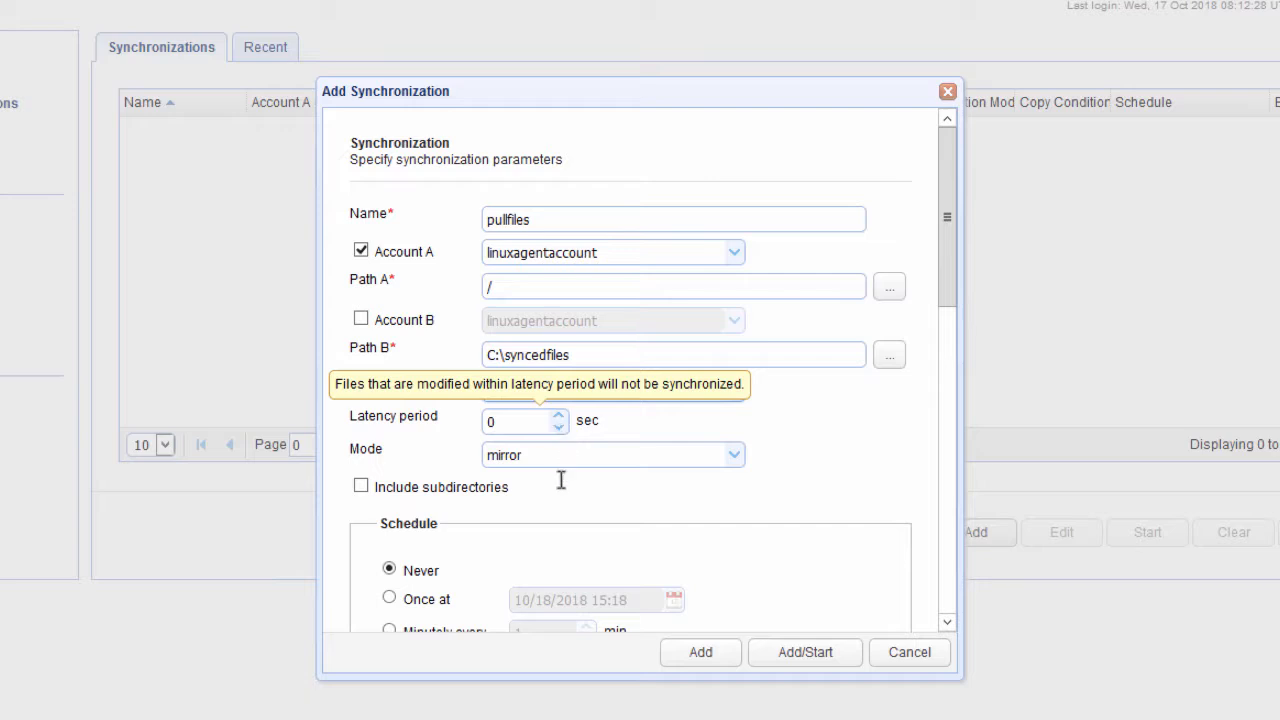
Step: Review the available synchronization modes and select mirror for the pullfiles synchronization
click(736, 456)
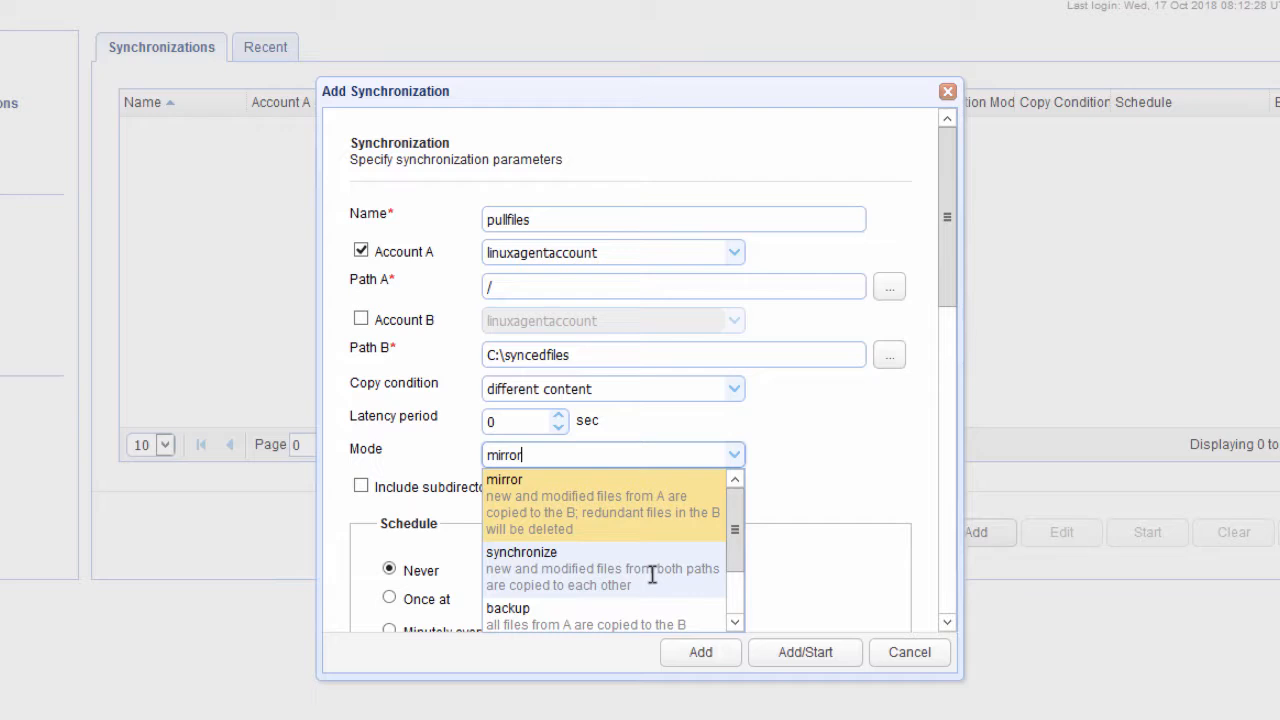
scroll(651, 574, down, 1)
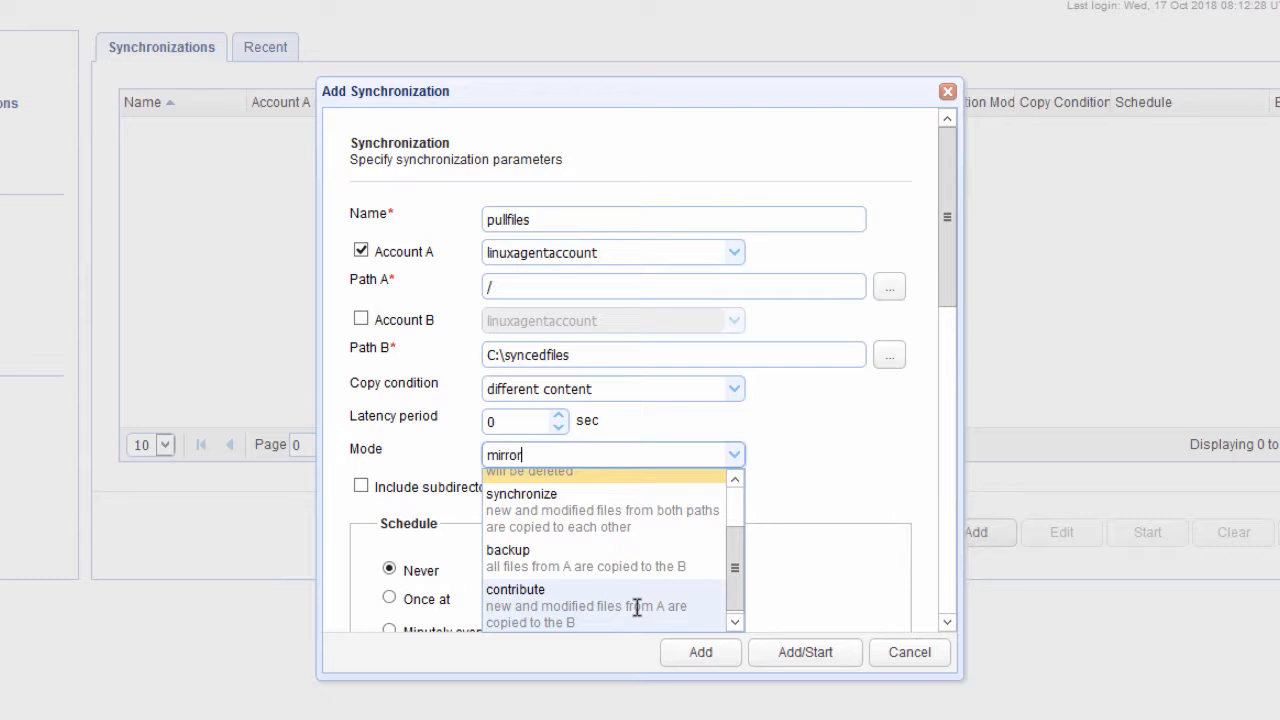
scroll(637, 607, up, 1)
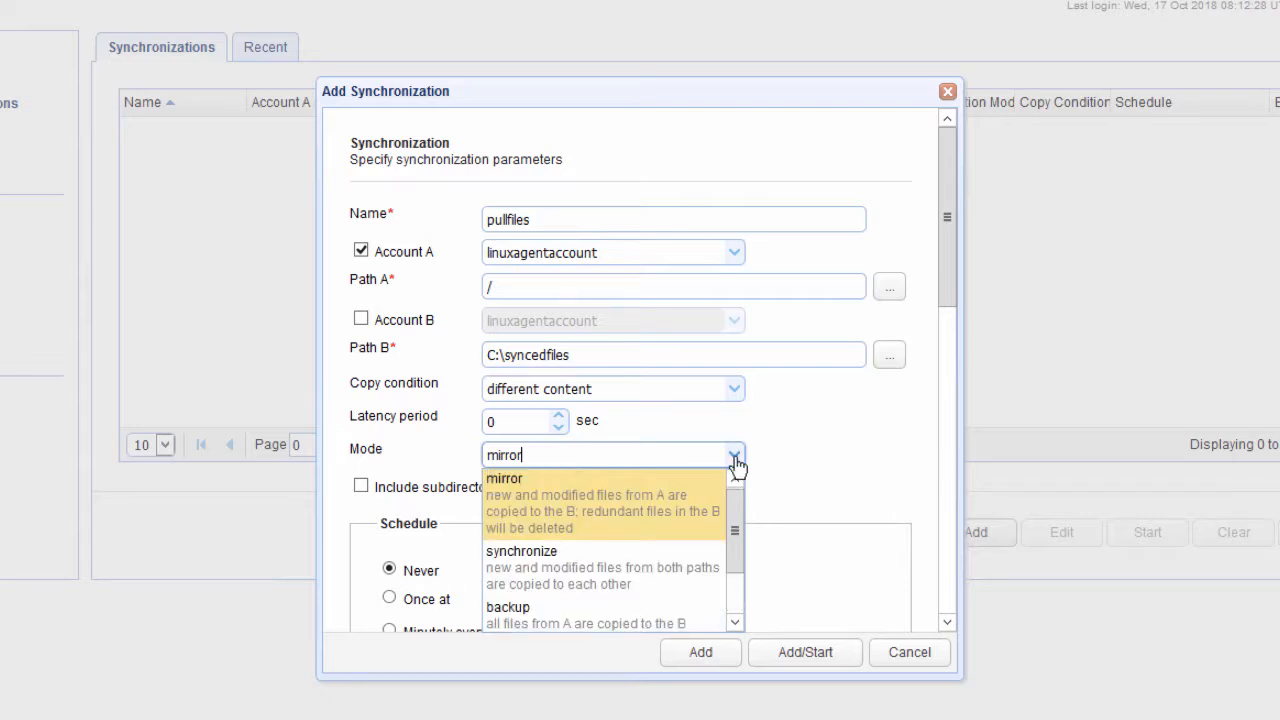
click(665, 517)
Step: Schedule the pullfiles synchronization to run once at 10/18/2018 15:00
scroll(663, 526, down, 3)
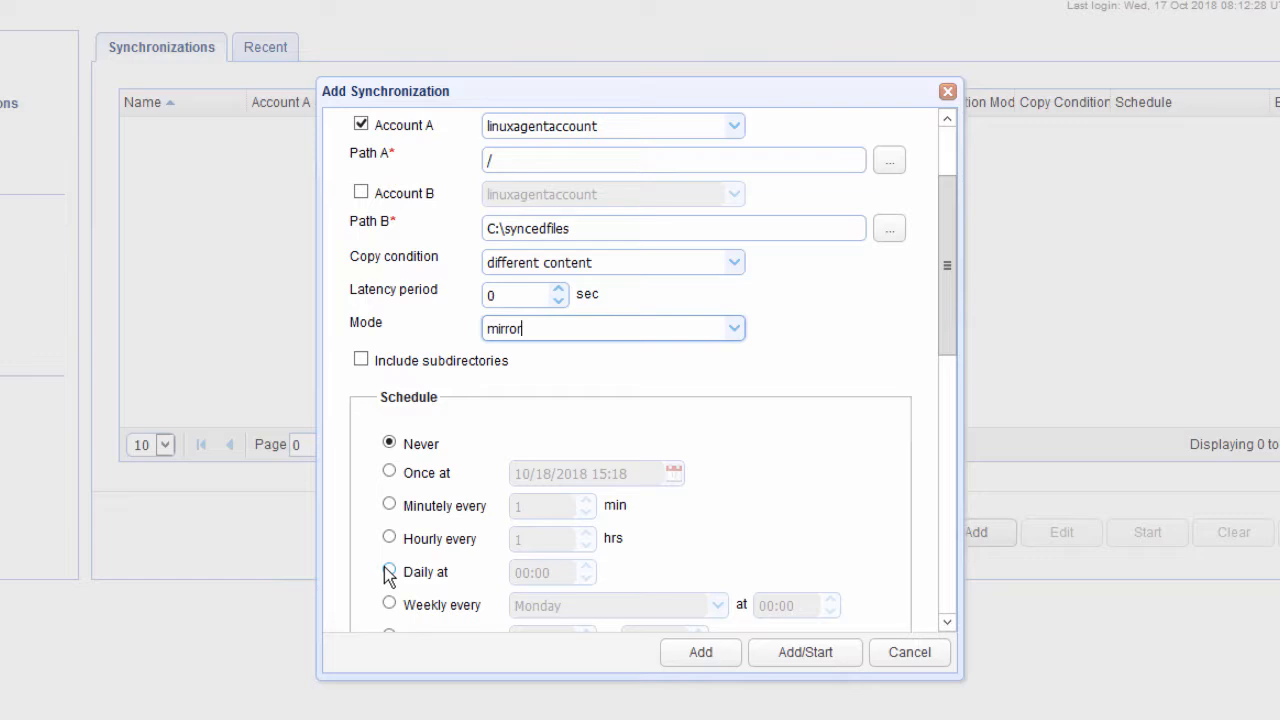
scroll(390, 580, down, 1)
scroll(388, 578, down, 3)
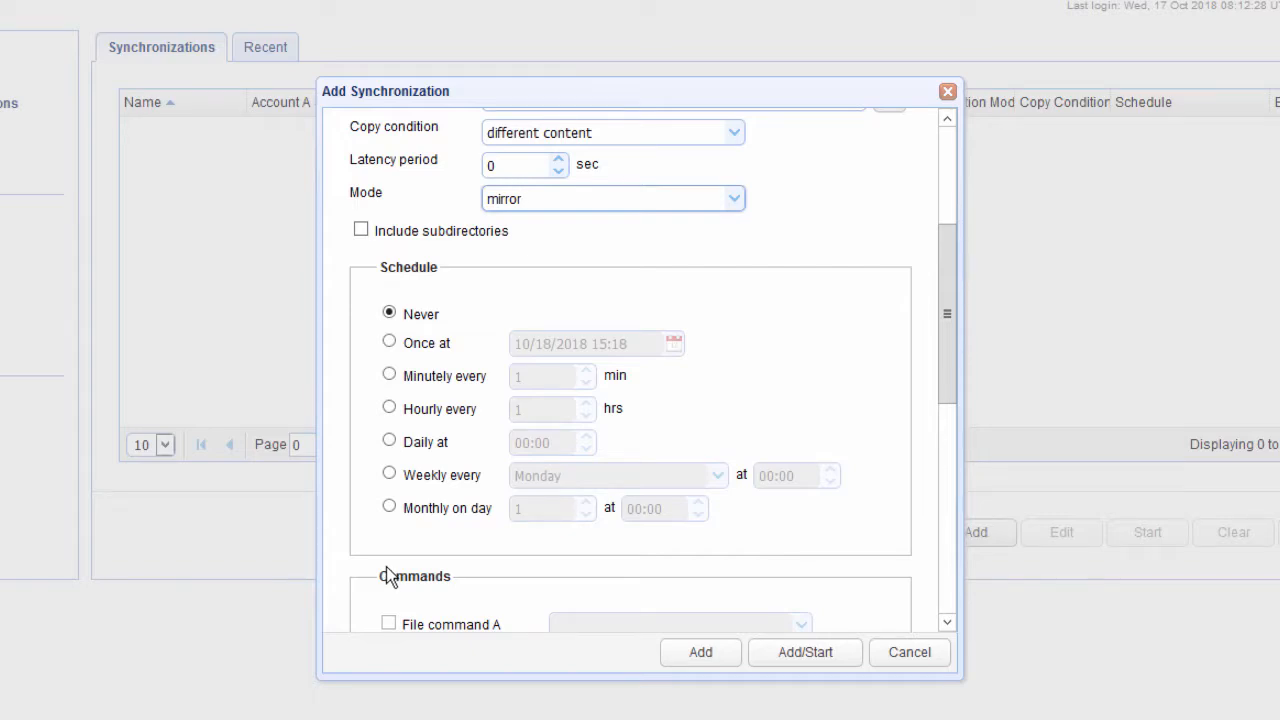
click(396, 341)
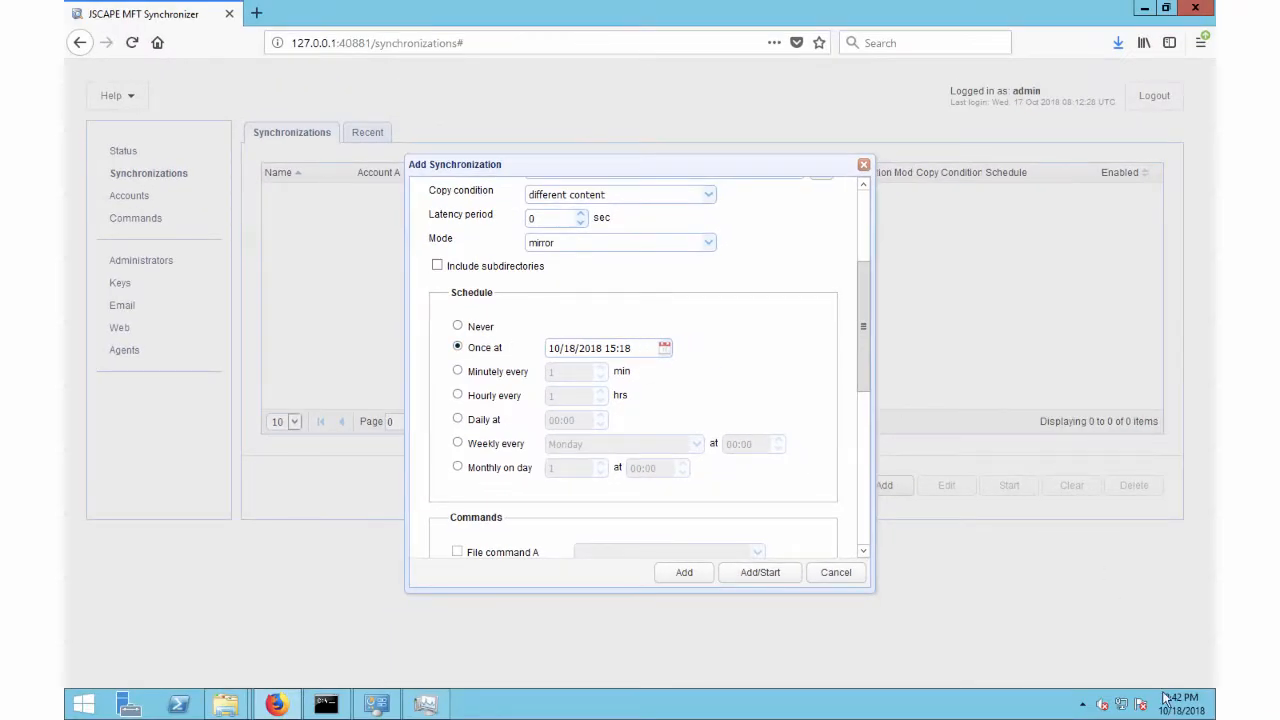
mouse_move(1166, 706)
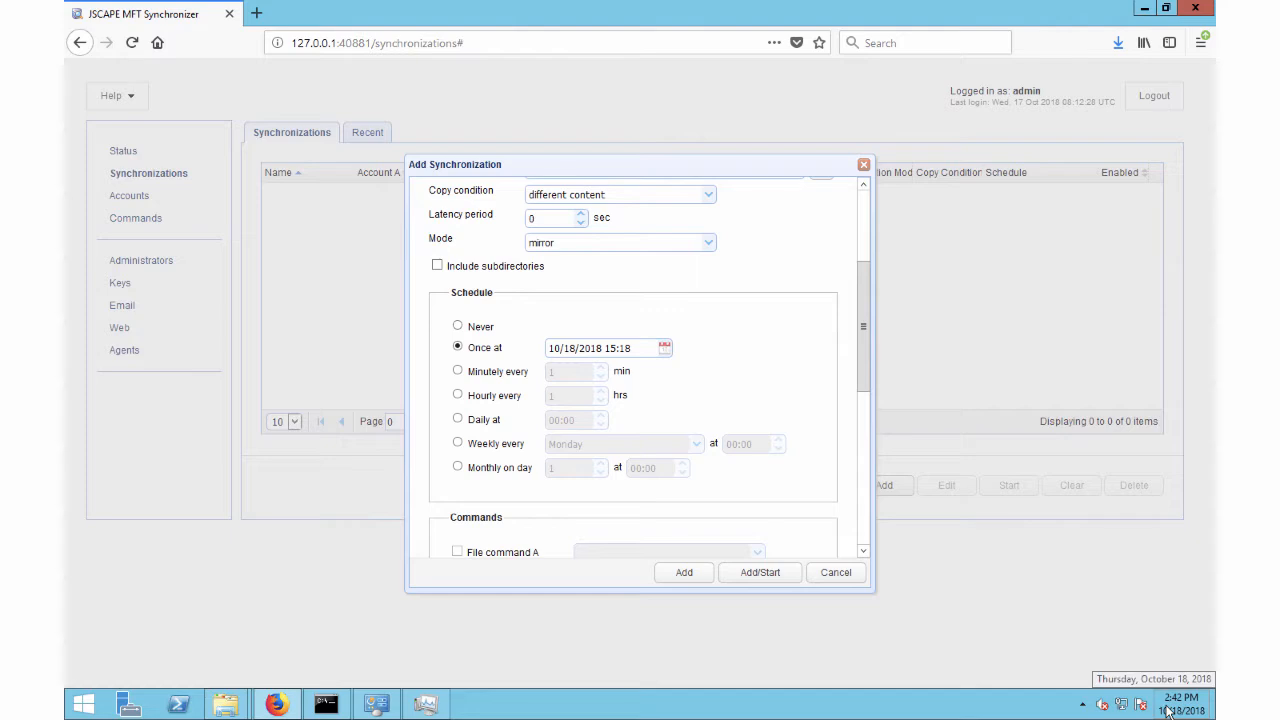
click(629, 347)
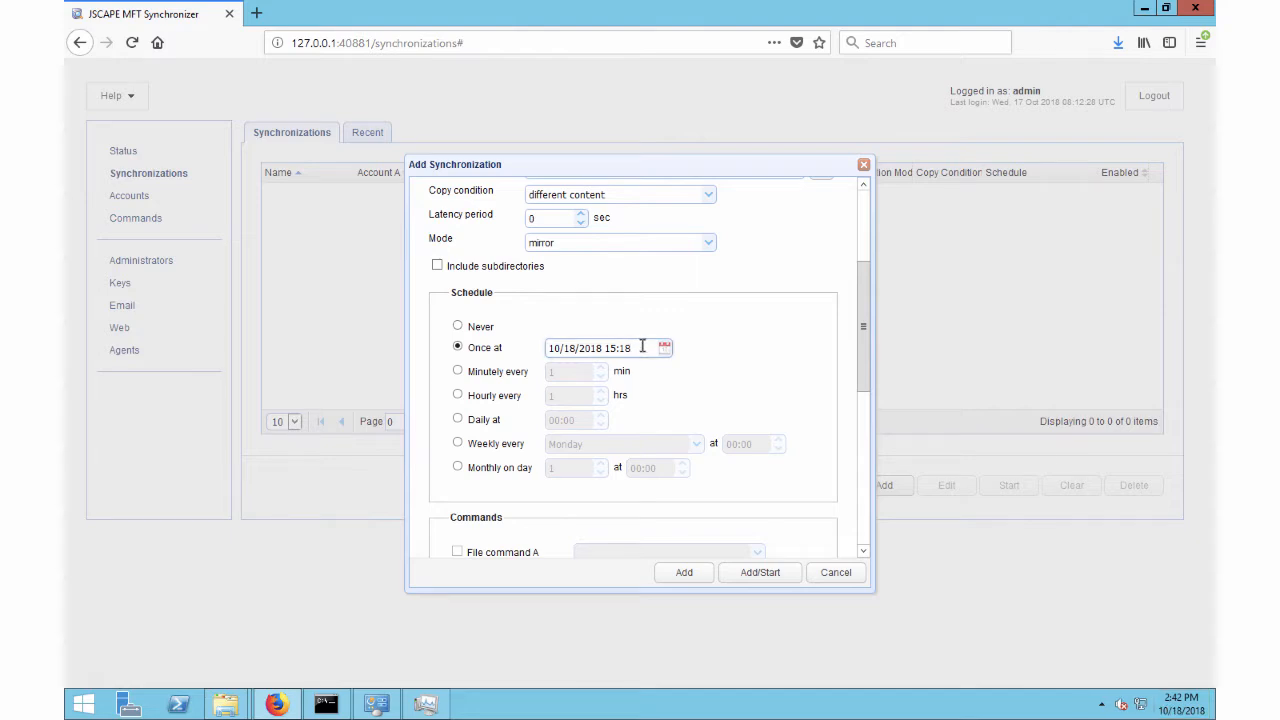
key(BackSpace)
key(BackSpace)
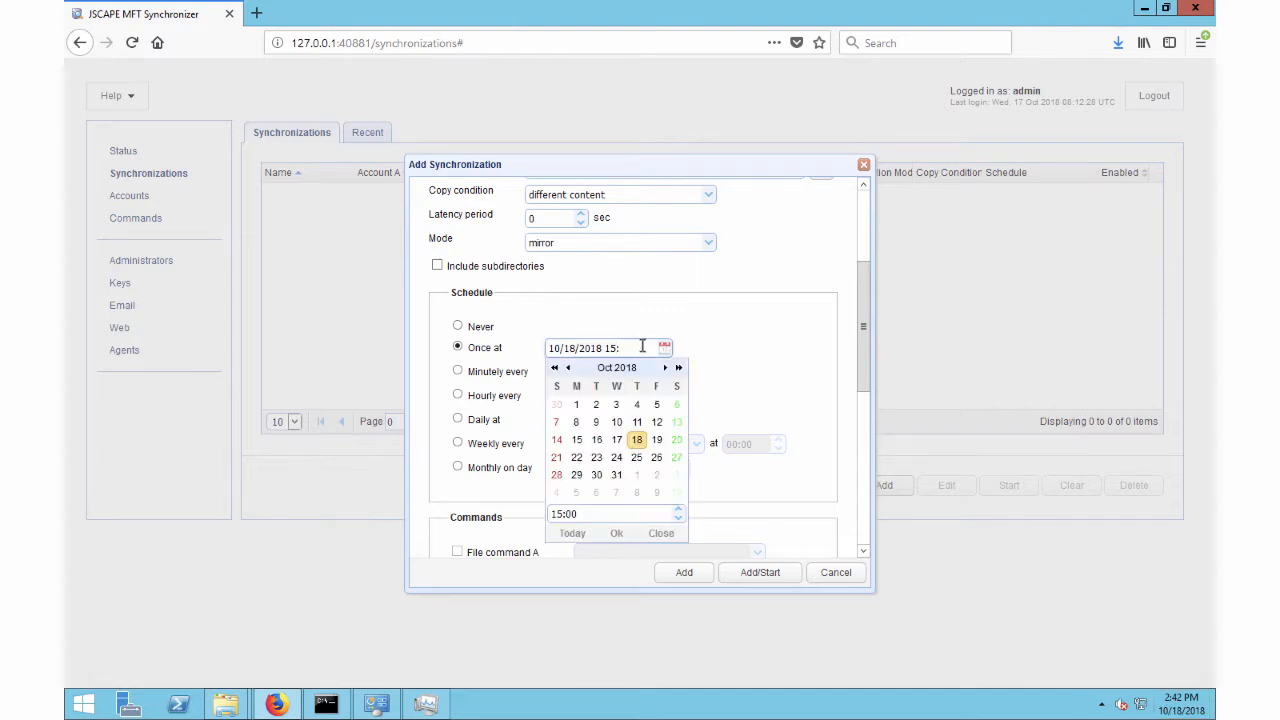
text(00)
click(795, 330)
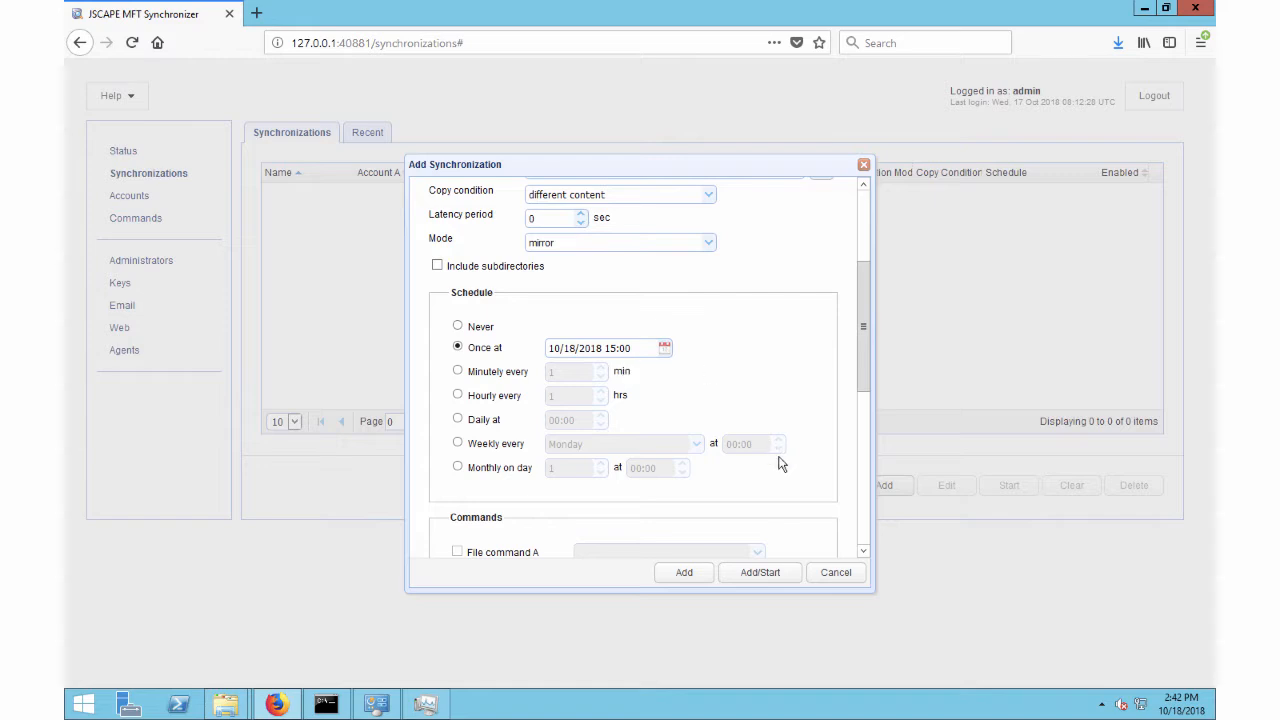
Step: Add and start the pullfiles synchronization, and switch to File Explorer to check the local syncedfiles folder
click(746, 579)
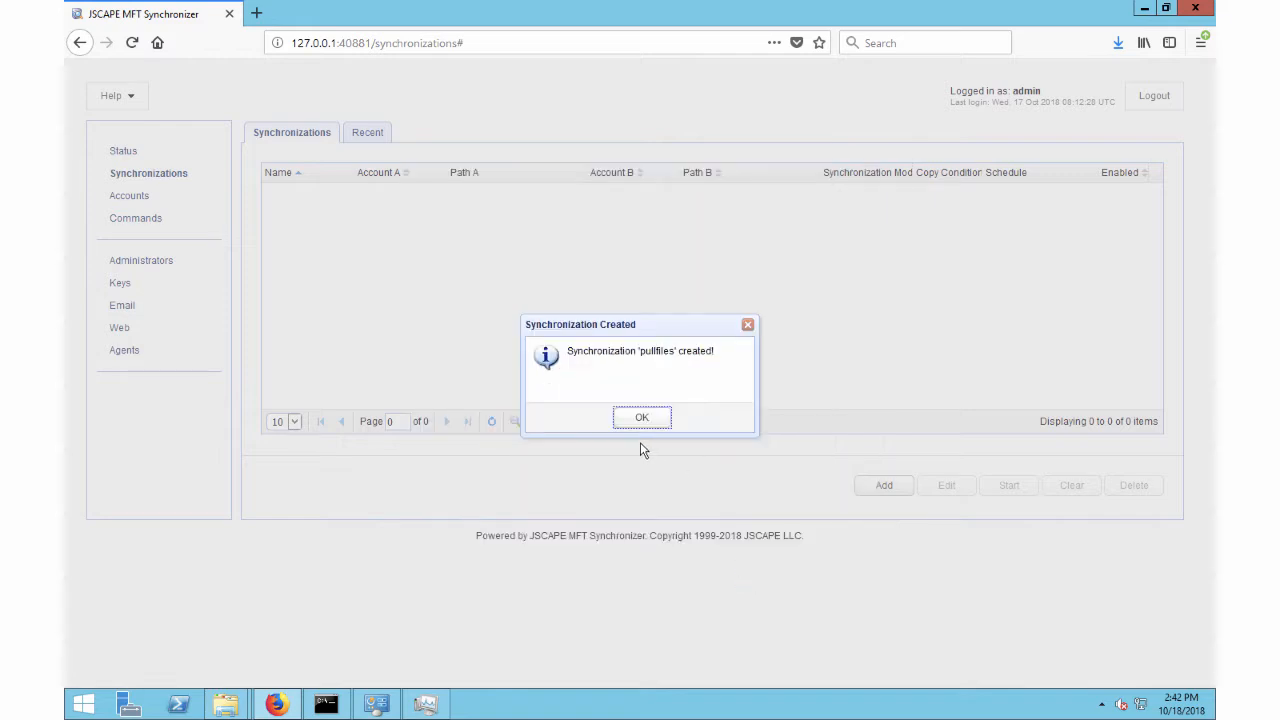
click(648, 420)
click(645, 421)
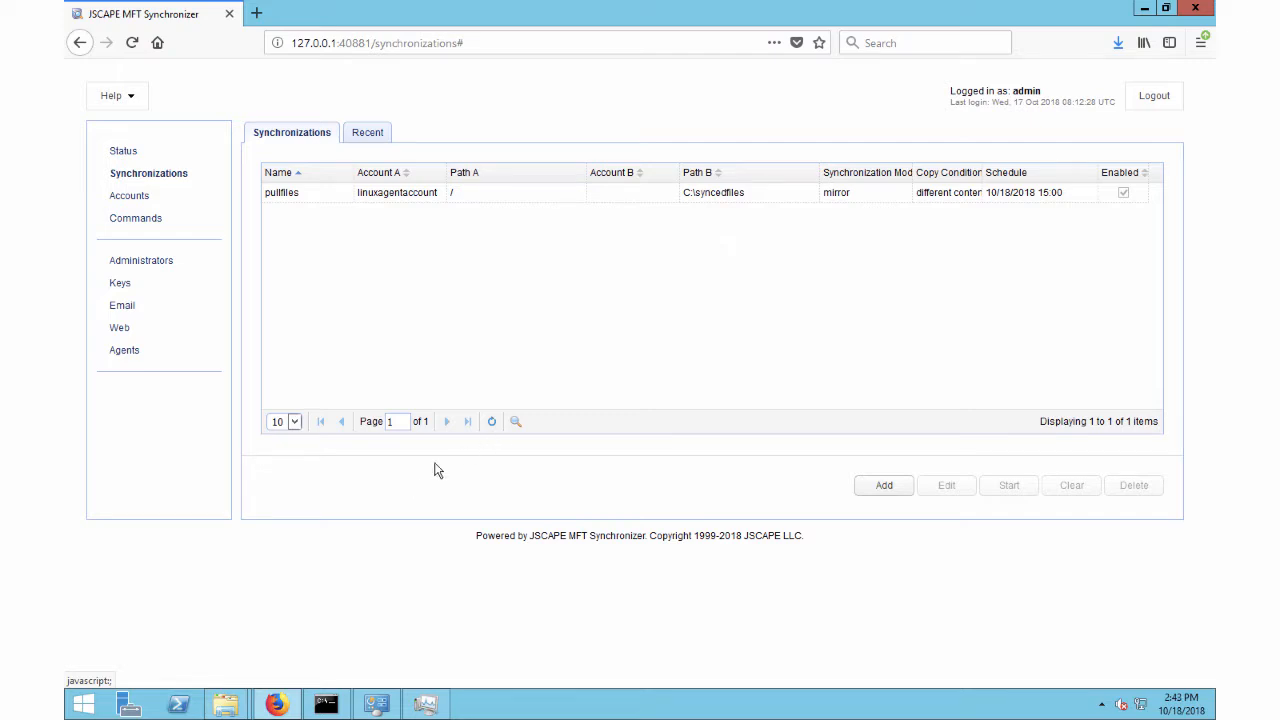
mouse_move(232, 708)
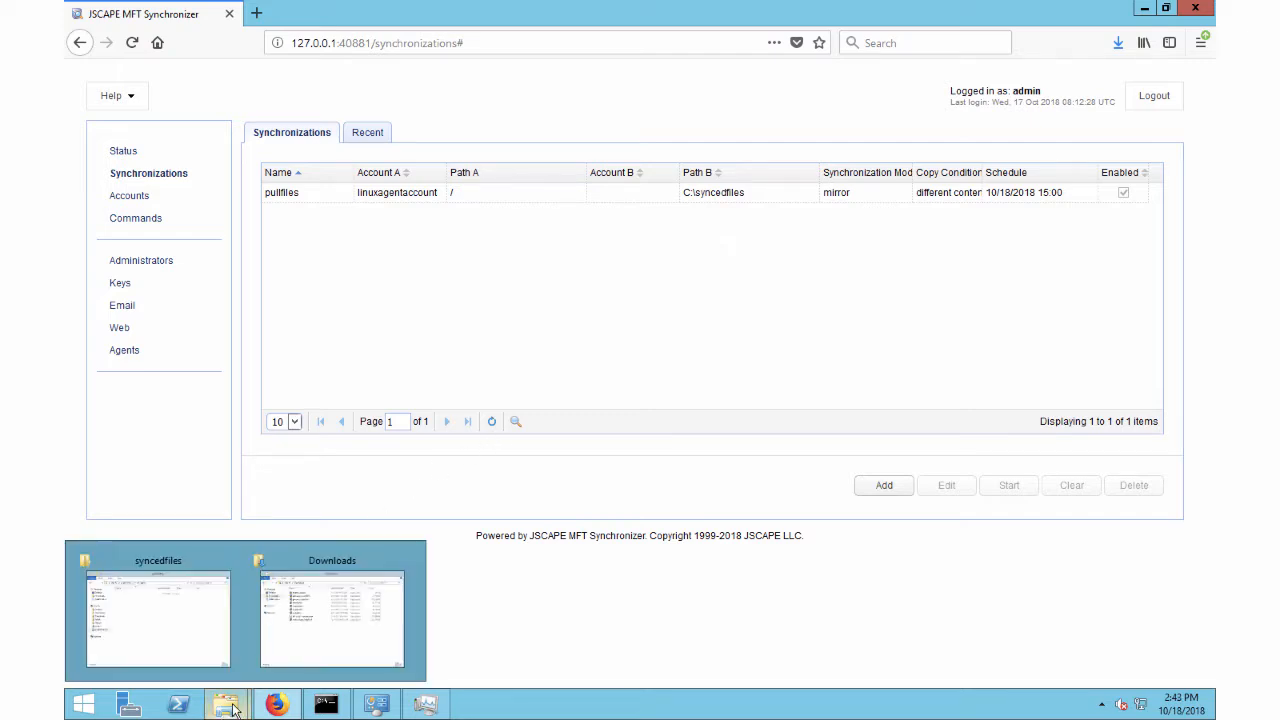
click(201, 616)
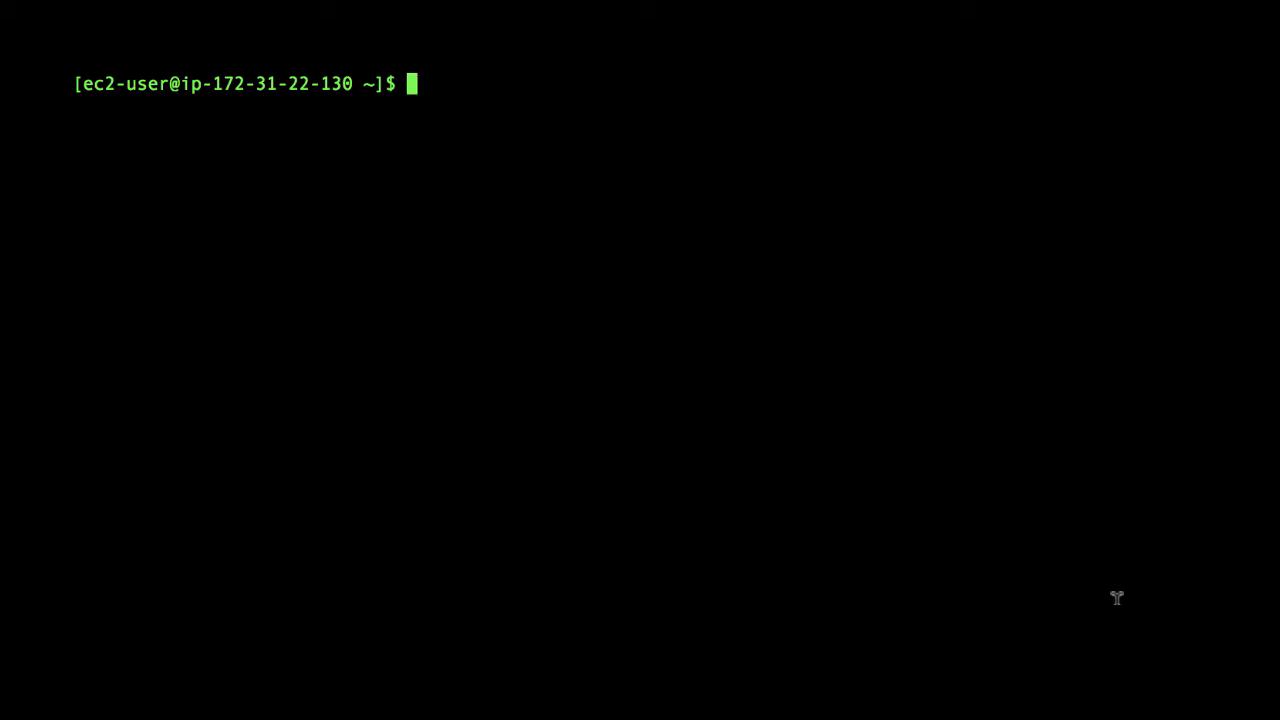
Step: In the Linux terminal, list the home directory, change into filestosync and list its contents
key(Return)
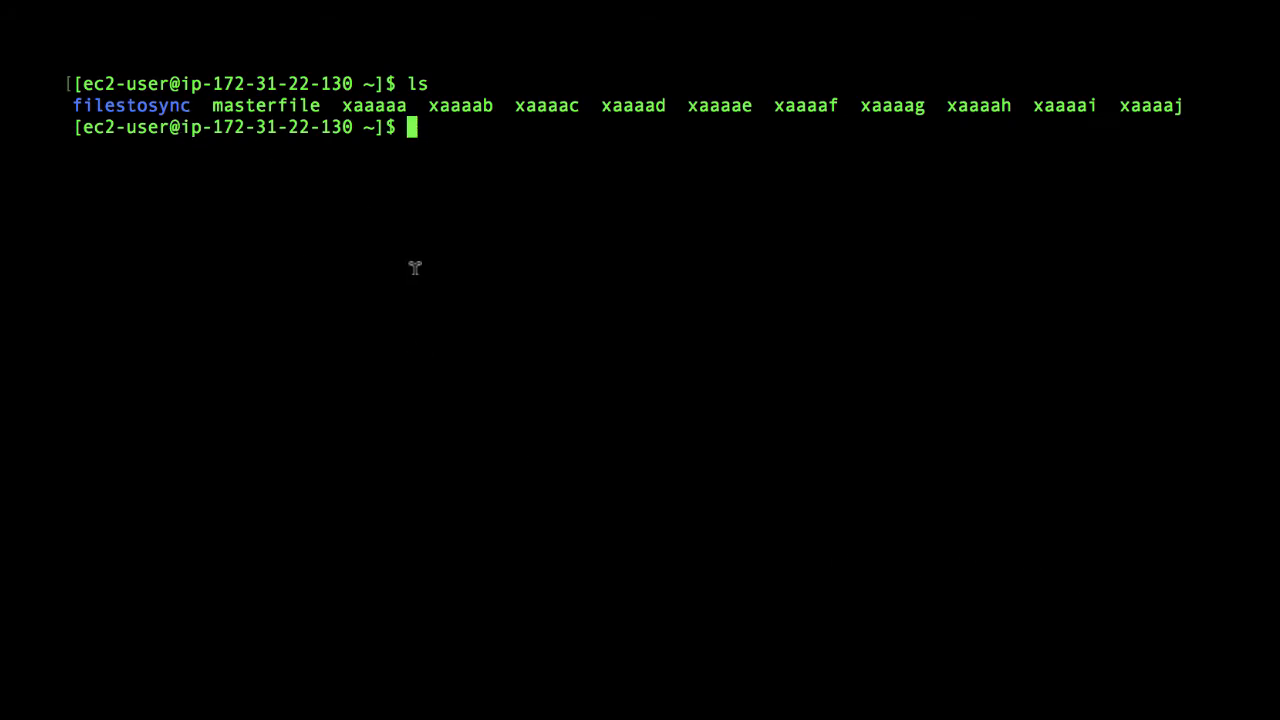
text(cd files)
text(tos)
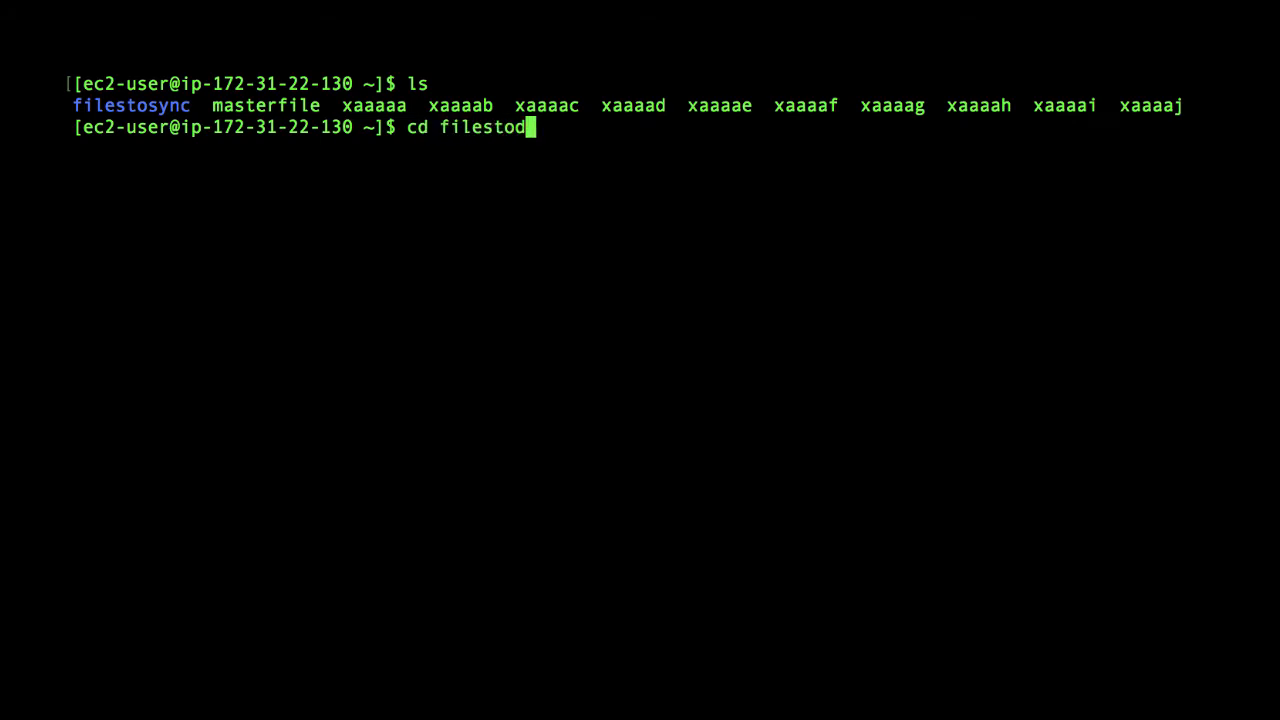
text(y)
key(BackSpace)
key(BackSpace)
key(BackSpace)
text(osync)
key(Return)
text(ls)
key(Return)
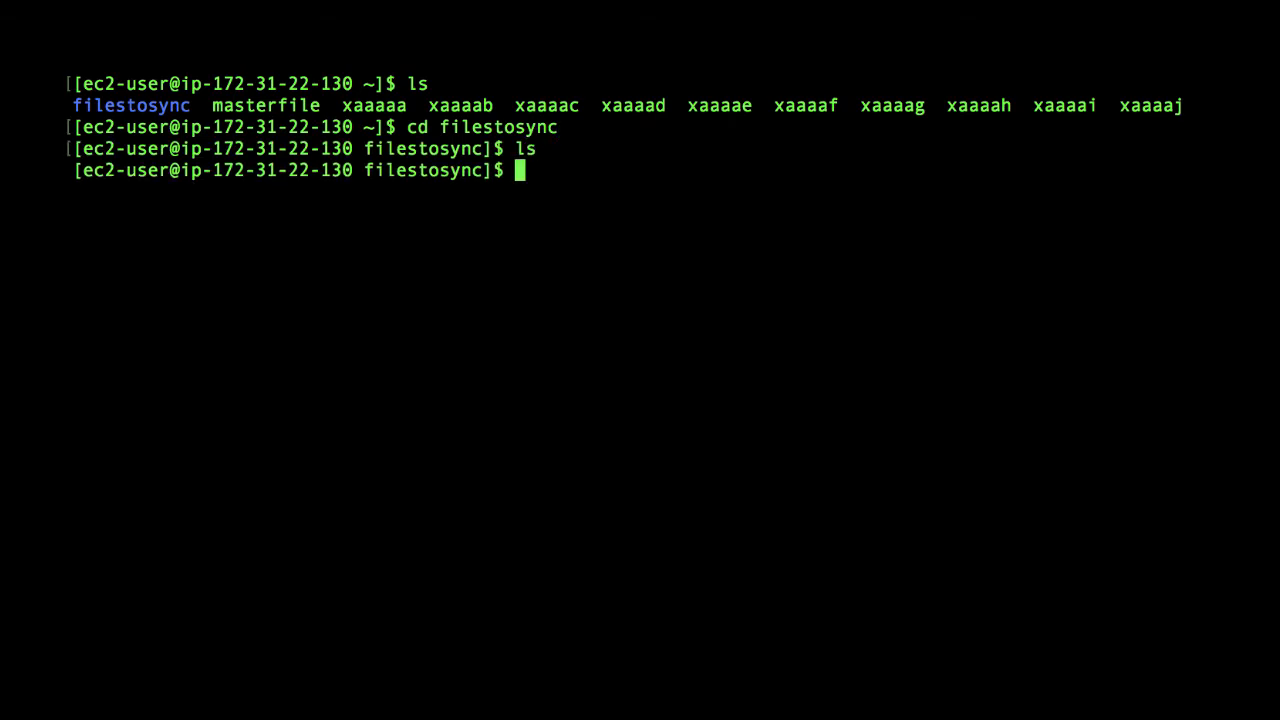
Step: Return to the parent directory and copy all files matching x* into filestosync with sudo
text(cd ..)
key(Return)
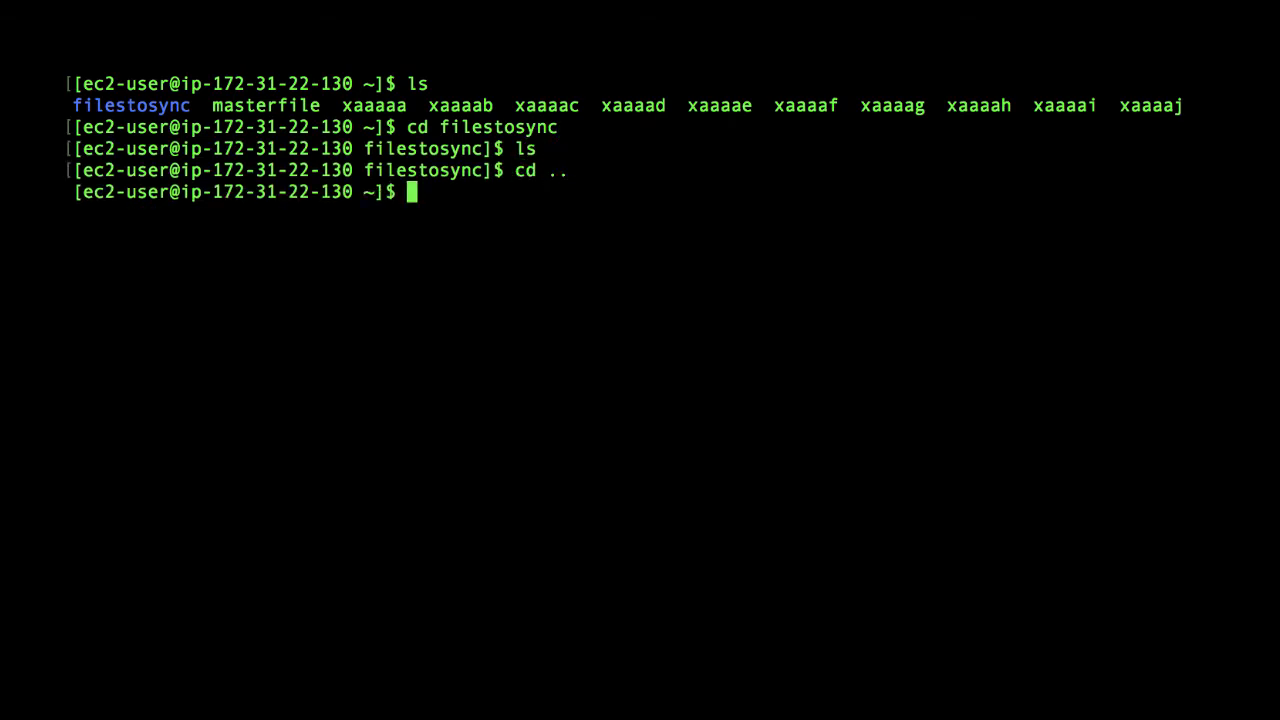
text(sudo )
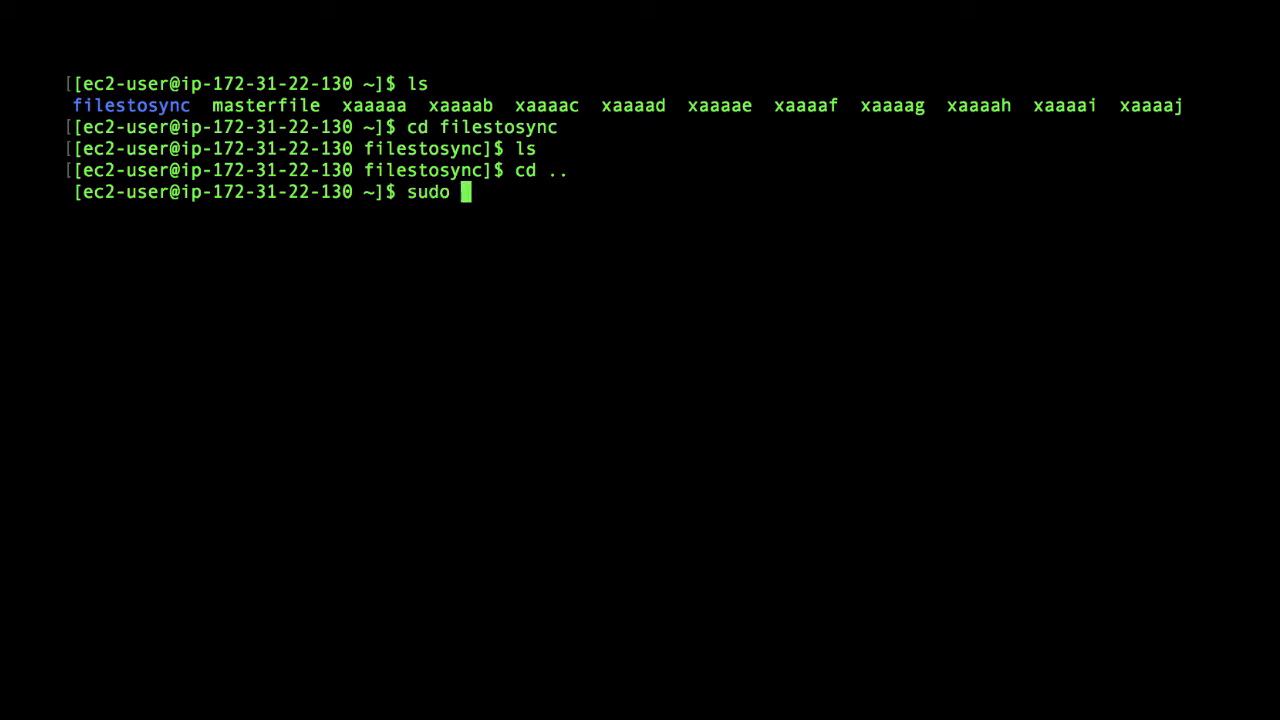
text(cp x* fi)
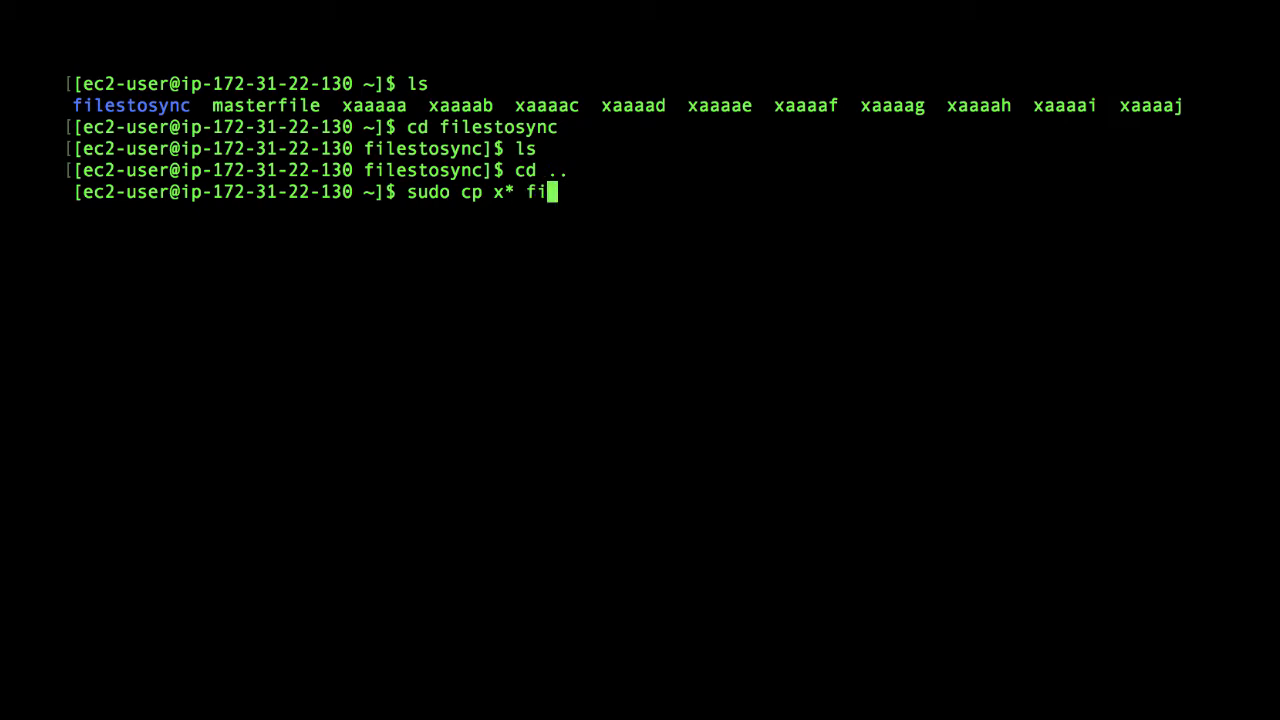
text(lestosync)
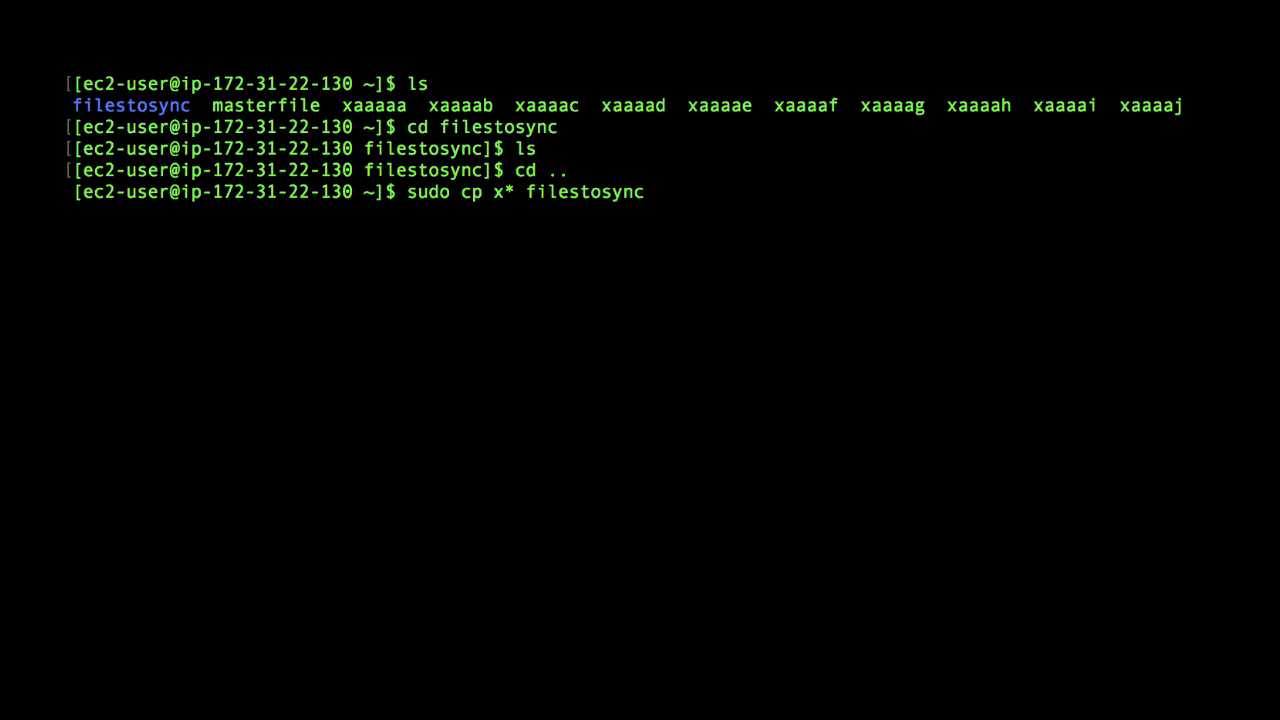
key(Return)
Step: Change into the filestosync directory and list its files to check the copy
text(cd)
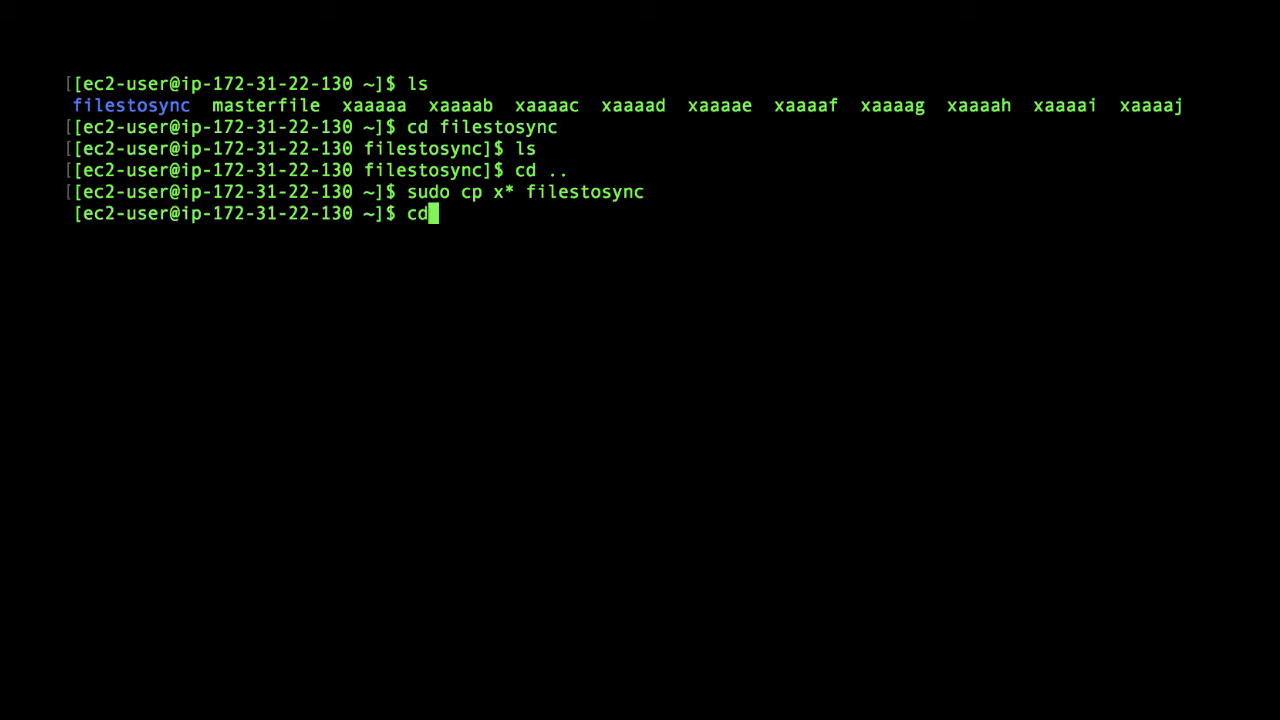
text( filestosync)
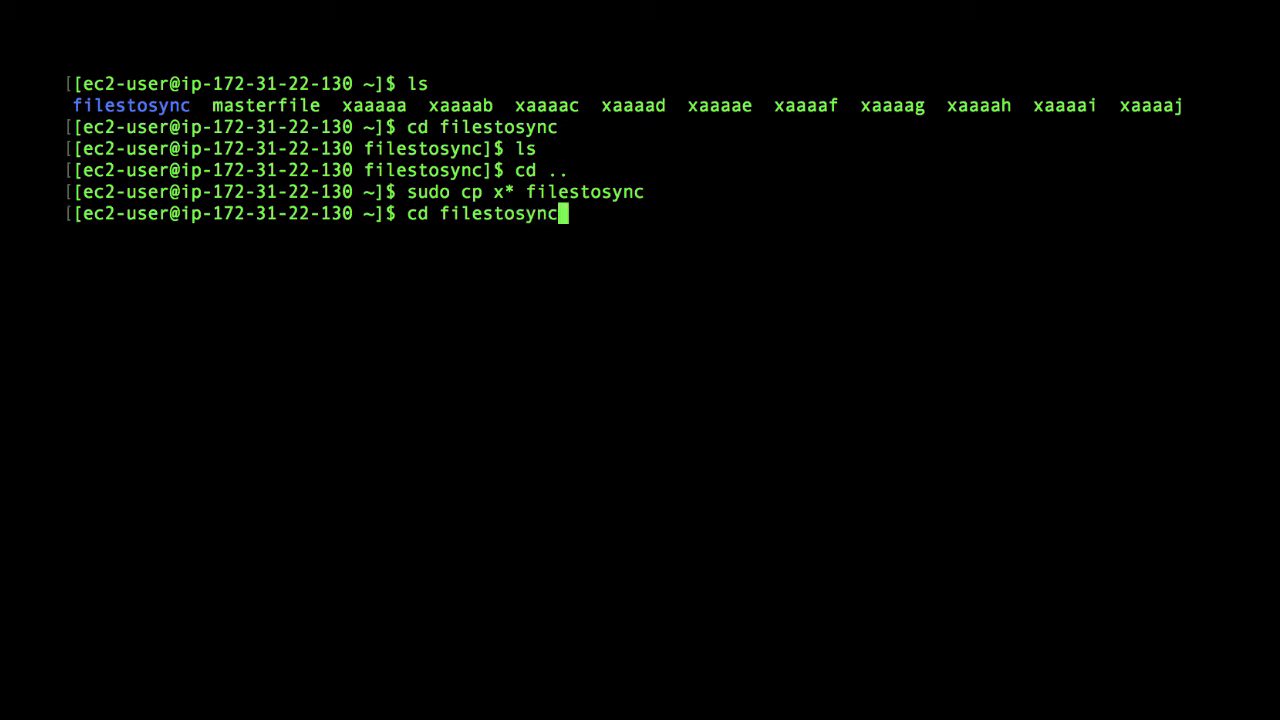
key(Return)
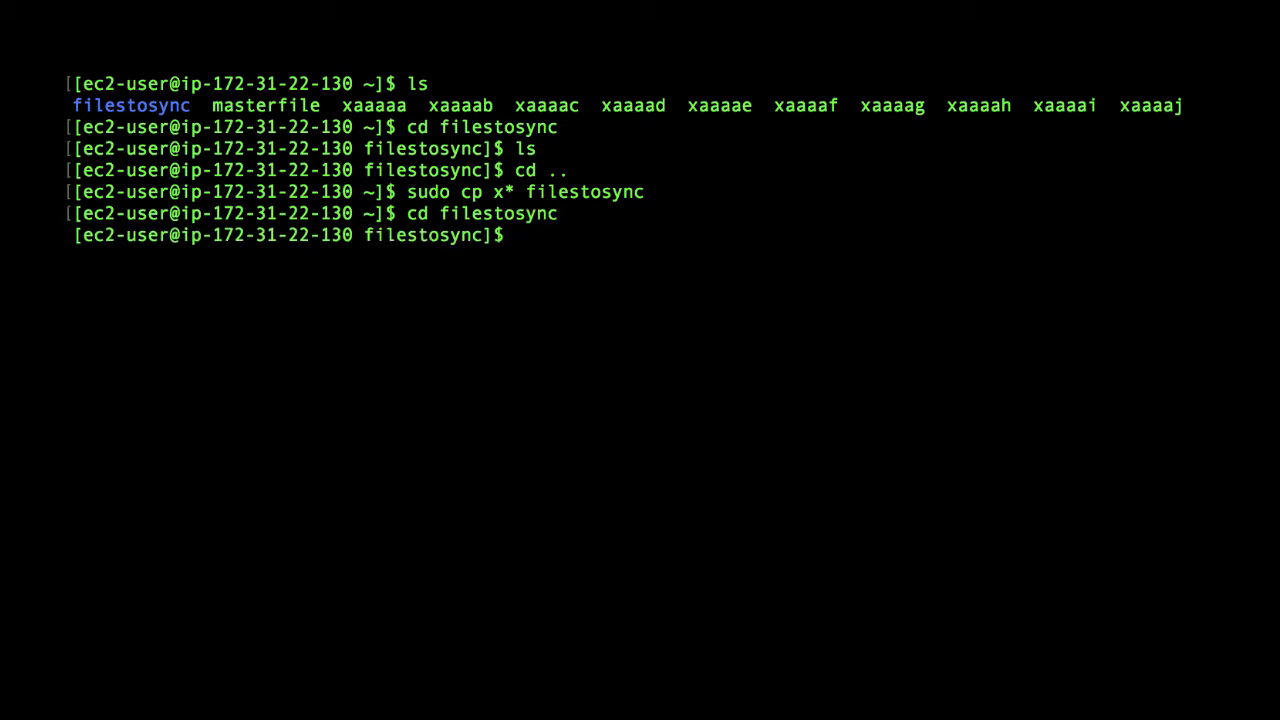
text(ls)
key(Return)
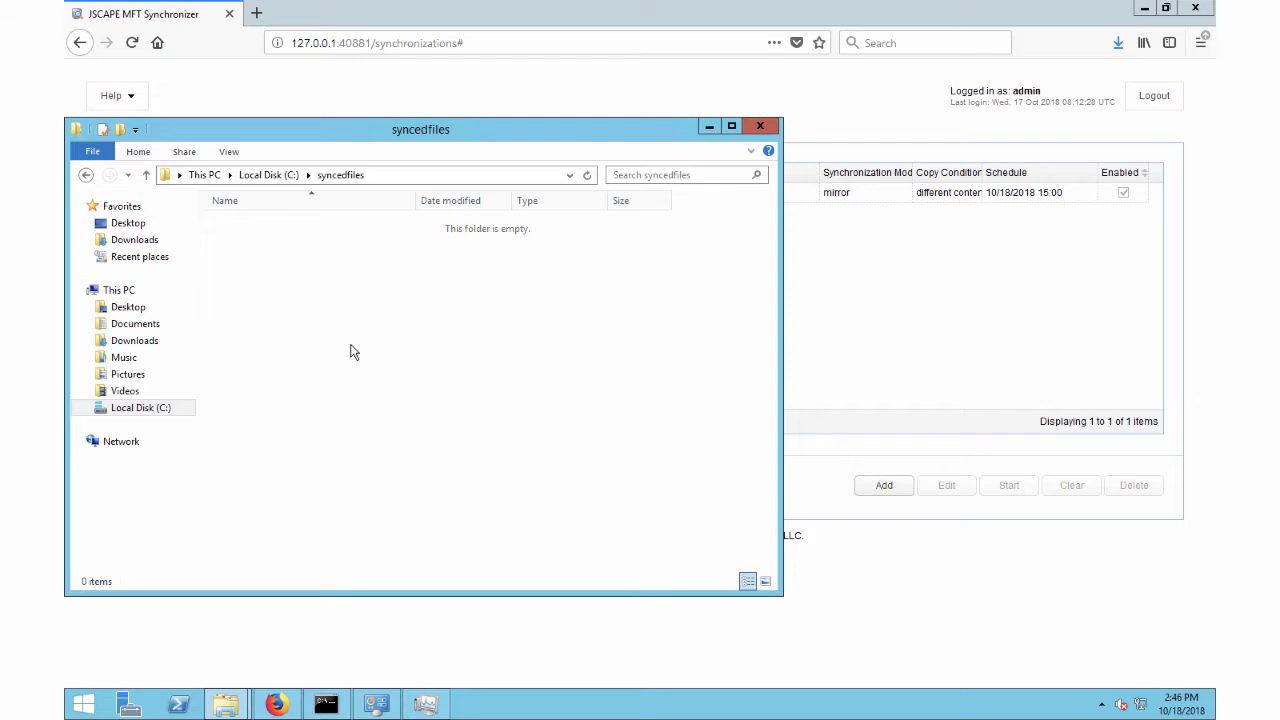
Step: Switch to JSCAPE MFT Synchronizer to view the recent synchronization runs, and check the local syncedfiles folder in File Explorer
mouse_move(1177, 708)
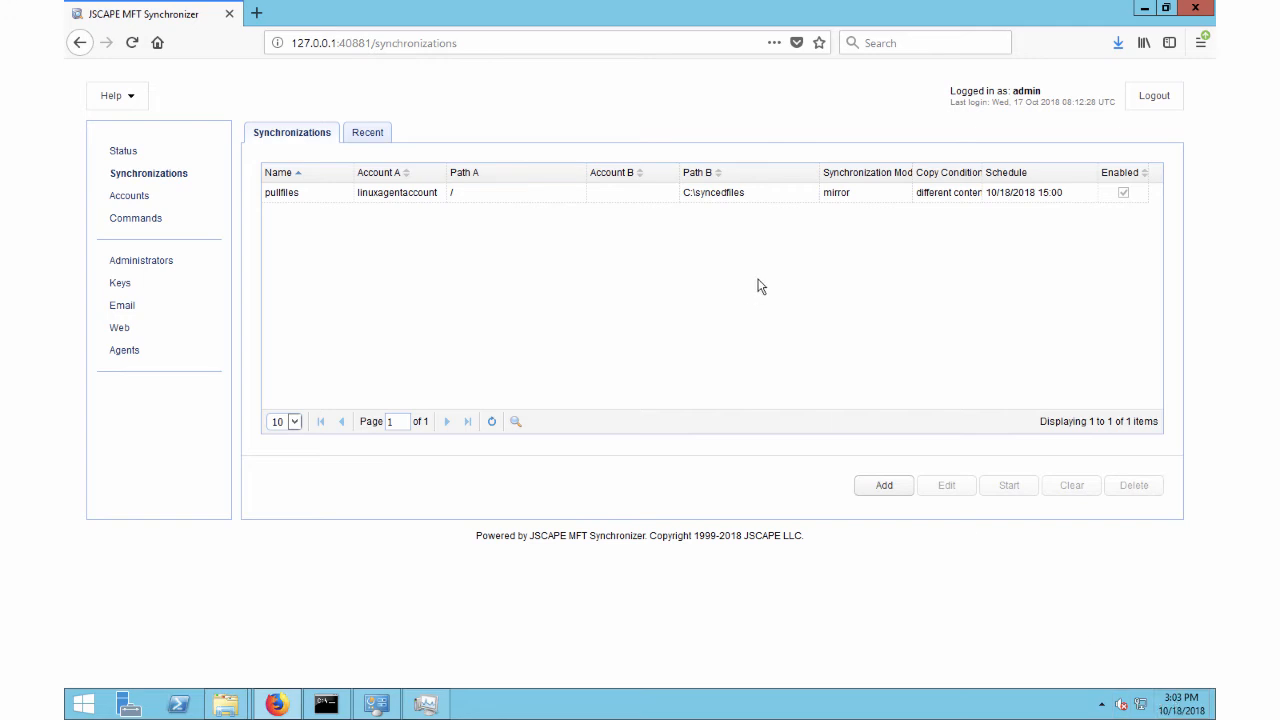
click(368, 134)
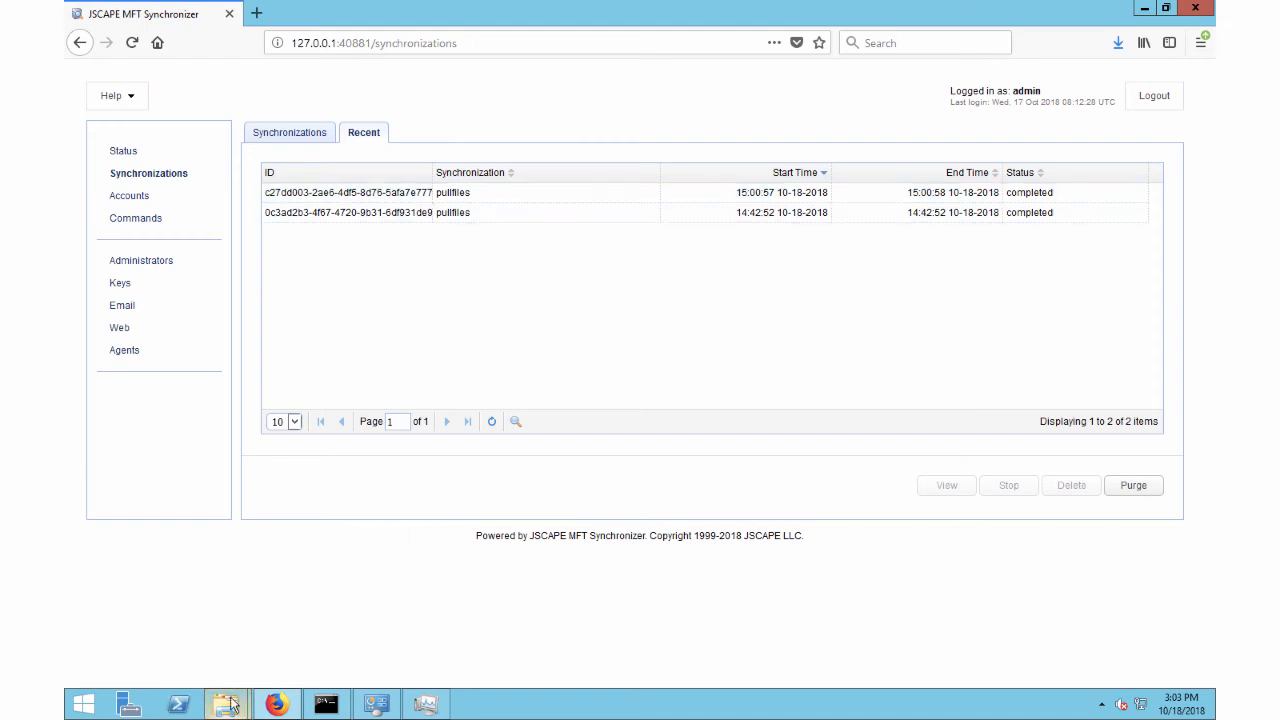
mouse_move(226, 705)
click(172, 633)
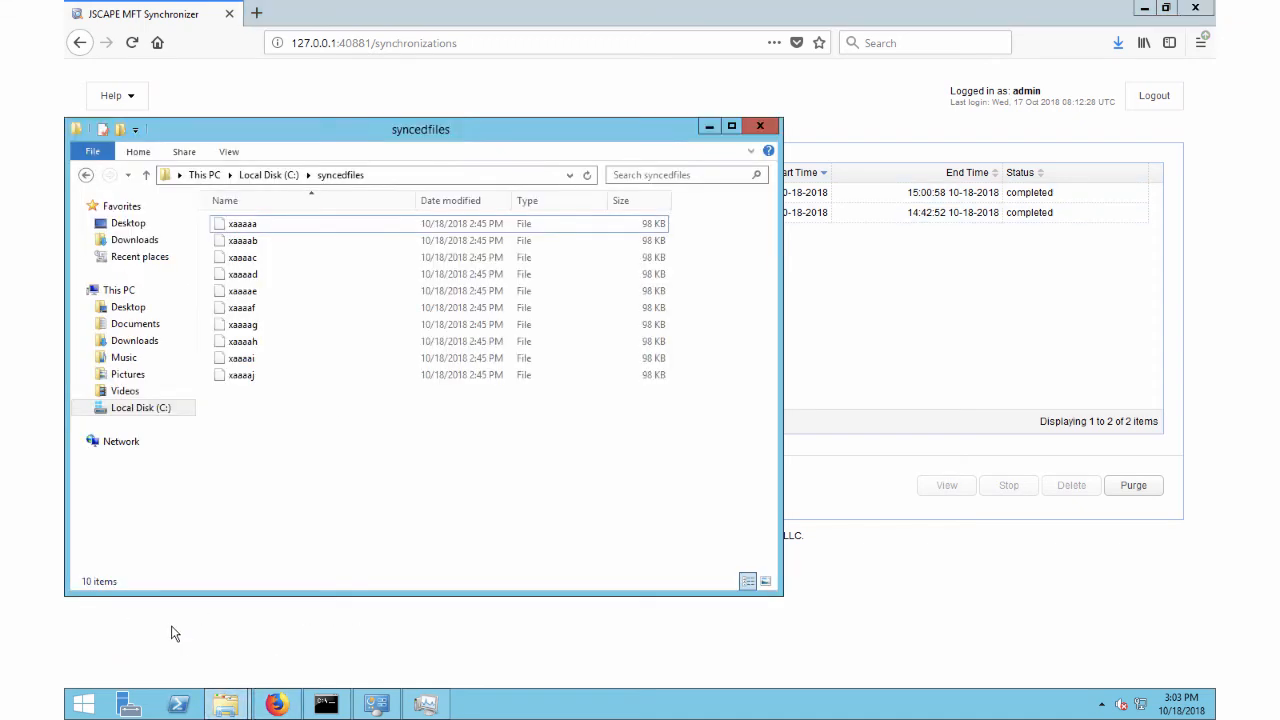